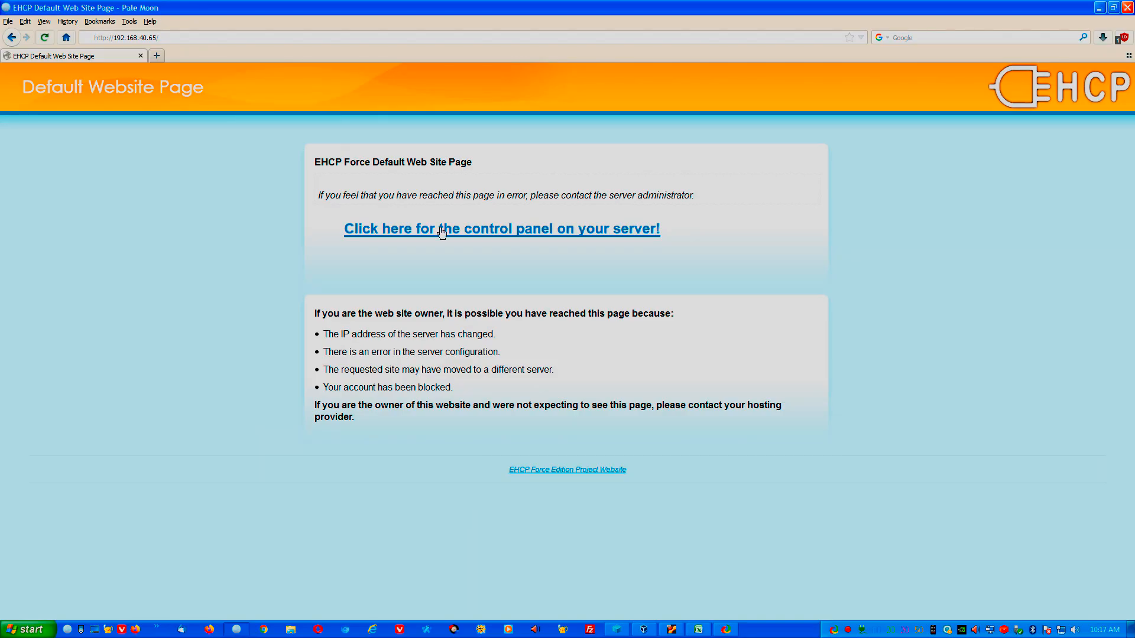
Open the server's control panel and log in with the account credentials.
{"action": "left_click", "coordinate": [442, 231]}
{"action": "type", "text": "testuser"}
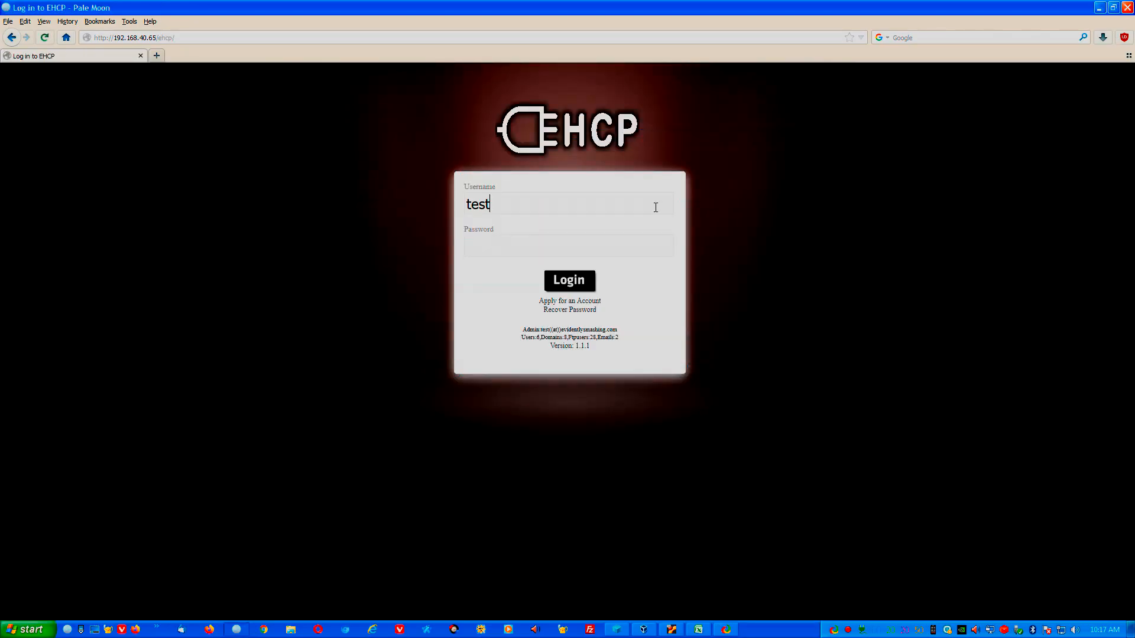
{"action": "key", "text": "Return"}
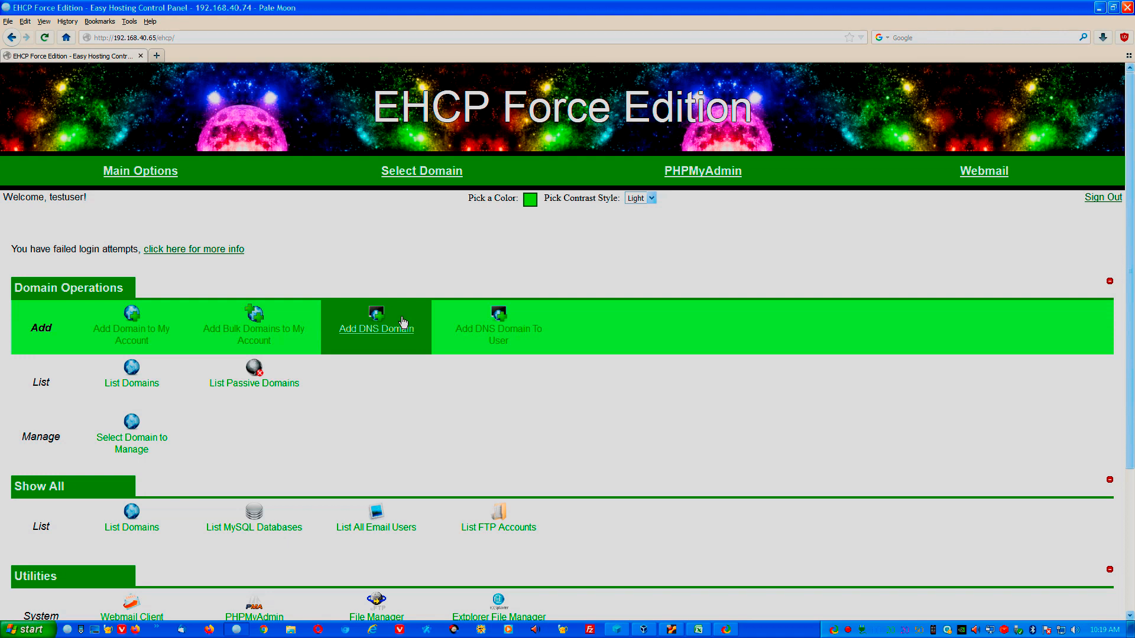
Create the default FTP account 'testuser' with its password, then add domain testuser.tk.
{"action": "left_click", "coordinate": [152, 341]}
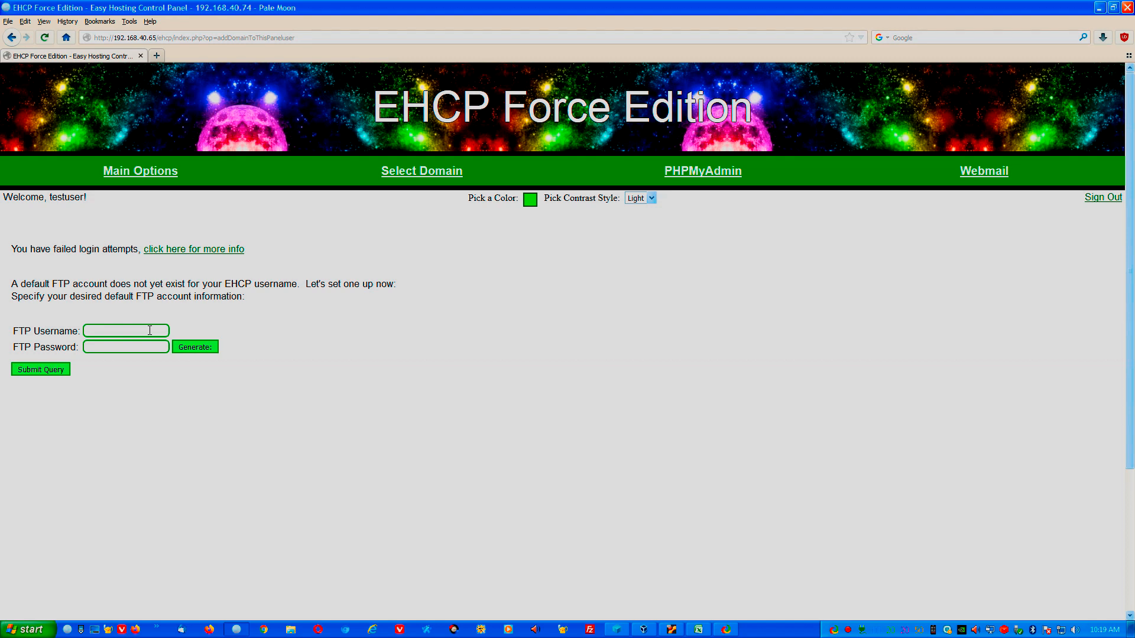
{"action": "left_click", "coordinate": [149, 330]}
{"action": "type", "text": "testuser"}
{"action": "key", "text": "Tab"}
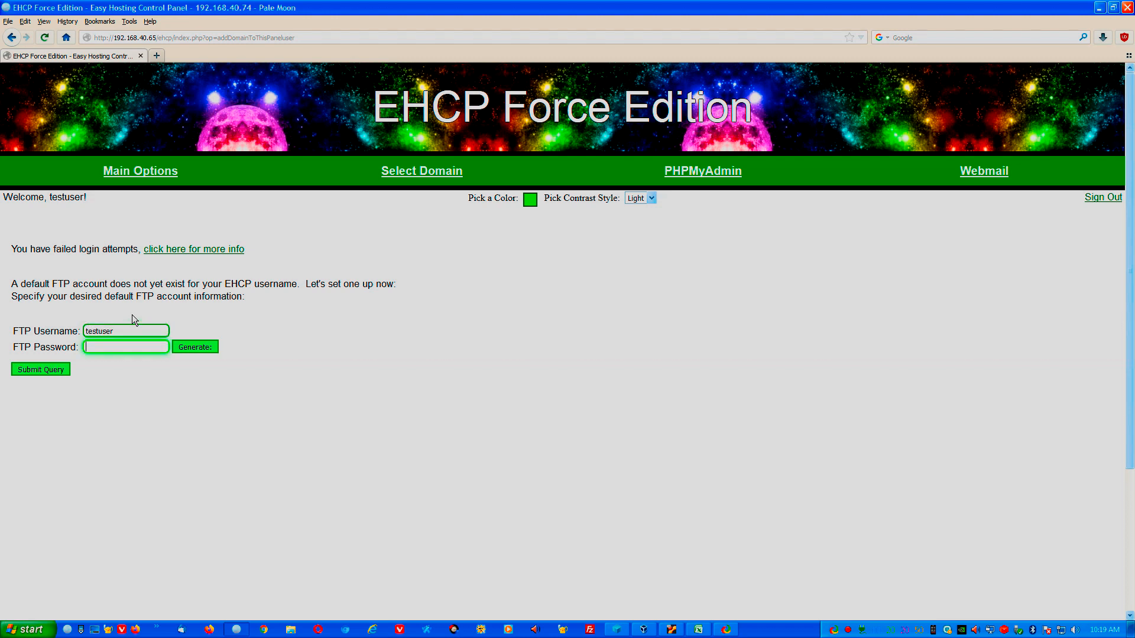
{"action": "left_click", "coordinate": [39, 371]}
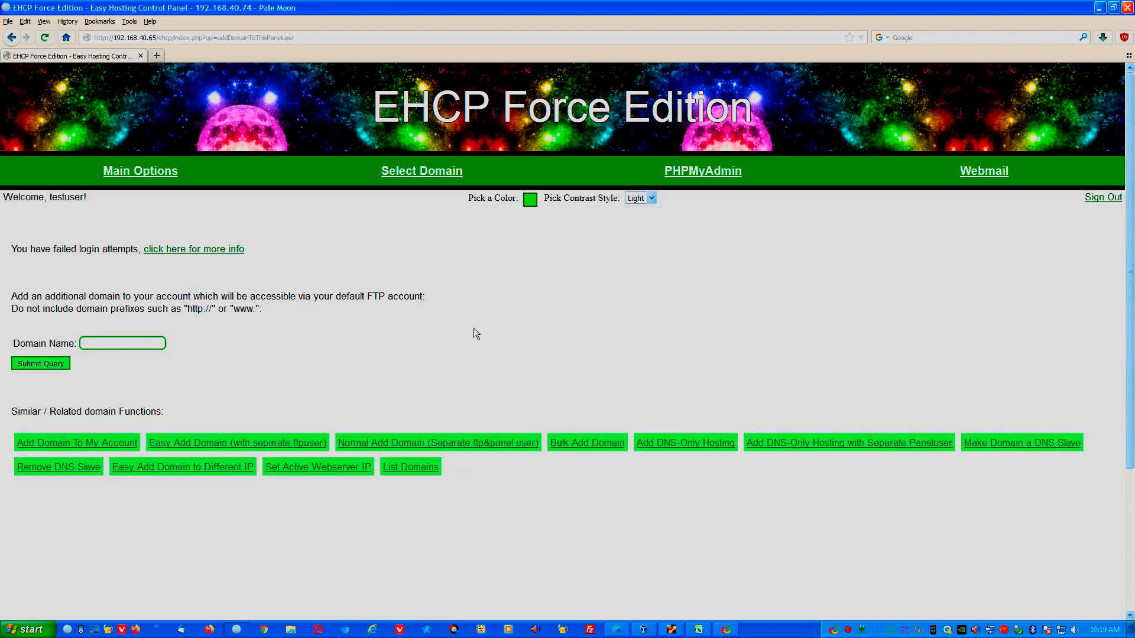
{"action": "type", "text": "testuser.tk"}
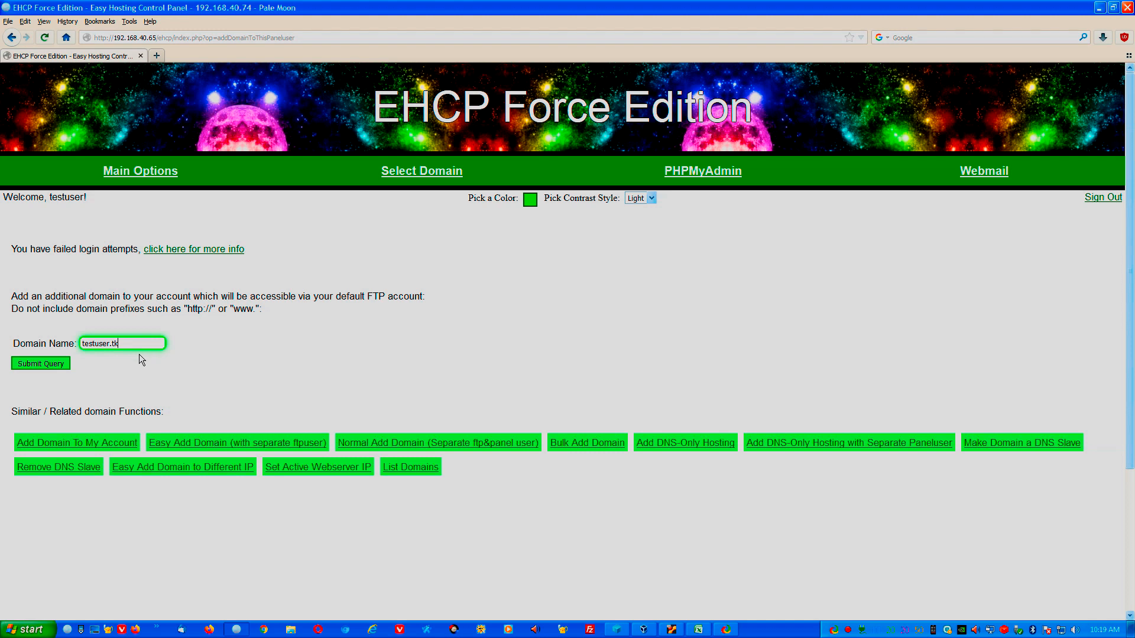
{"action": "left_click", "coordinate": [57, 365]}
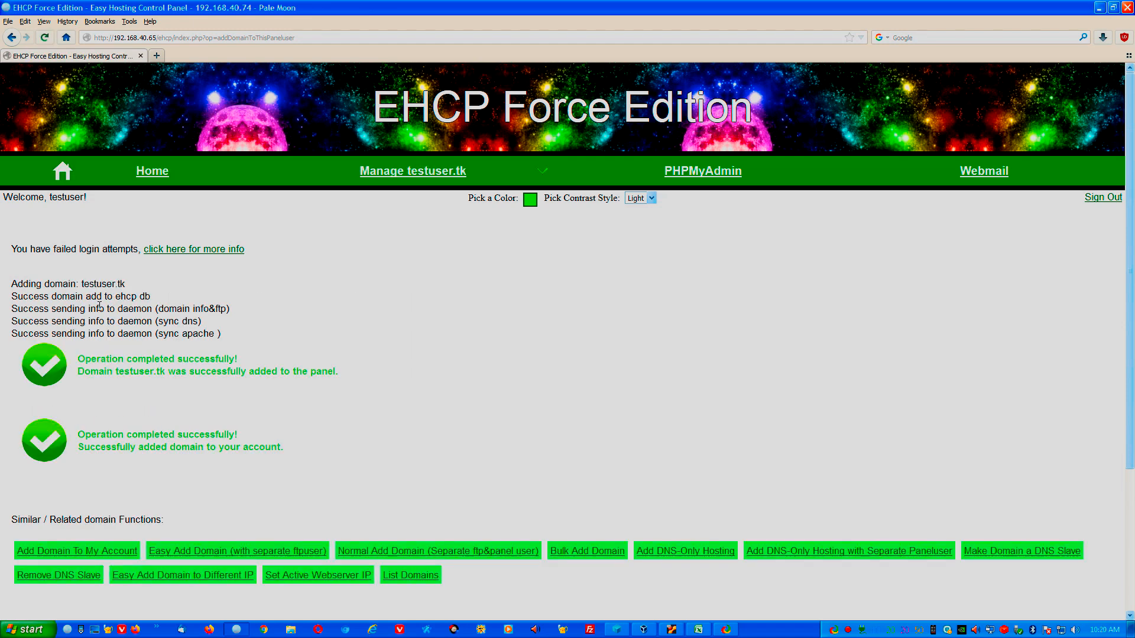
Return to the main page, list the domains and select testuser.tk for management.
{"action": "mouse_move", "coordinate": [423, 178]}
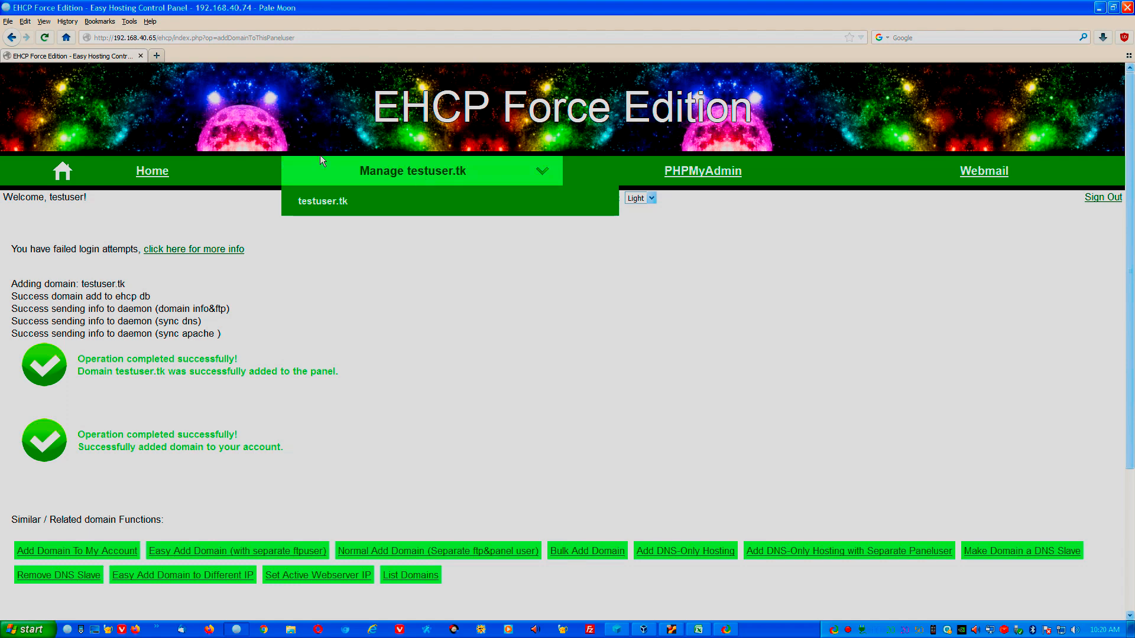
{"action": "left_click", "coordinate": [155, 175]}
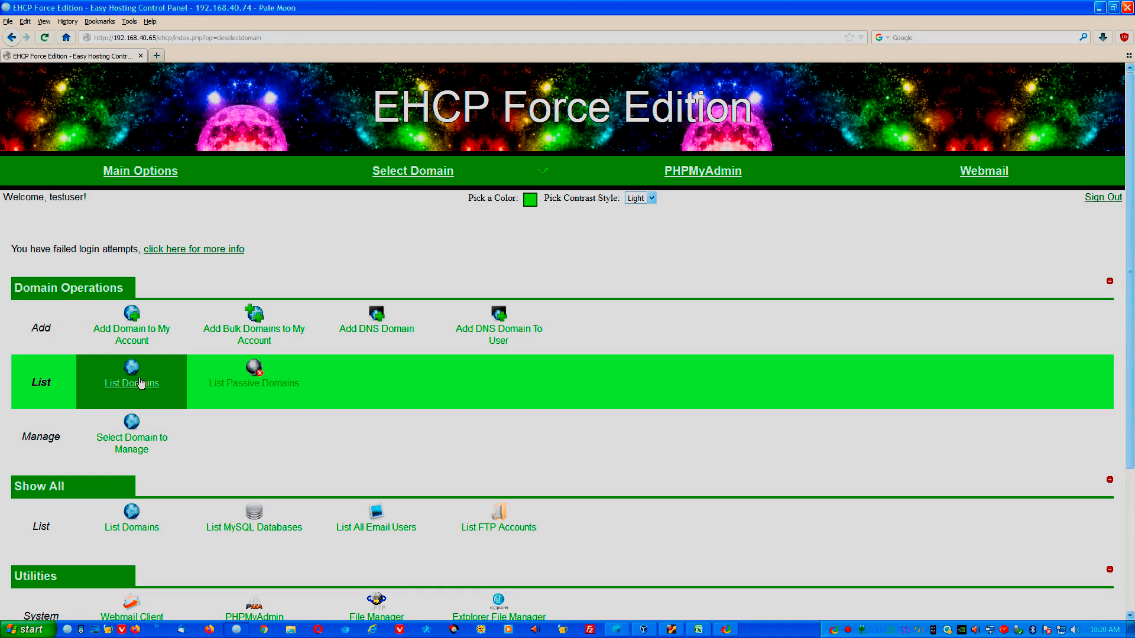
{"action": "left_click", "coordinate": [137, 373]}
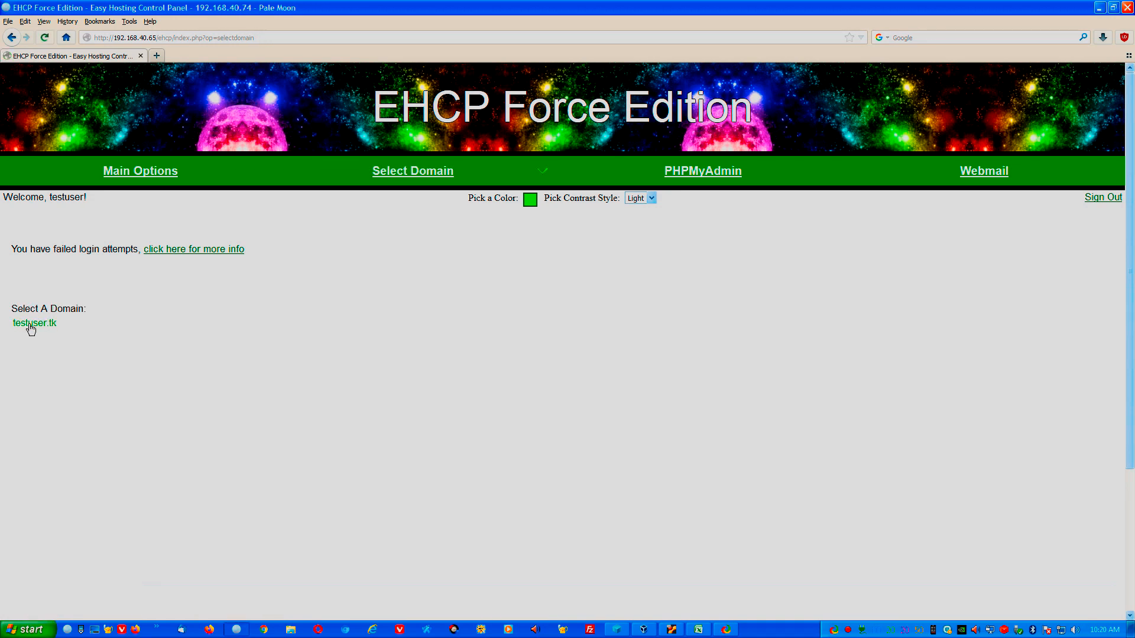
{"action": "mouse_move", "coordinate": [448, 175]}
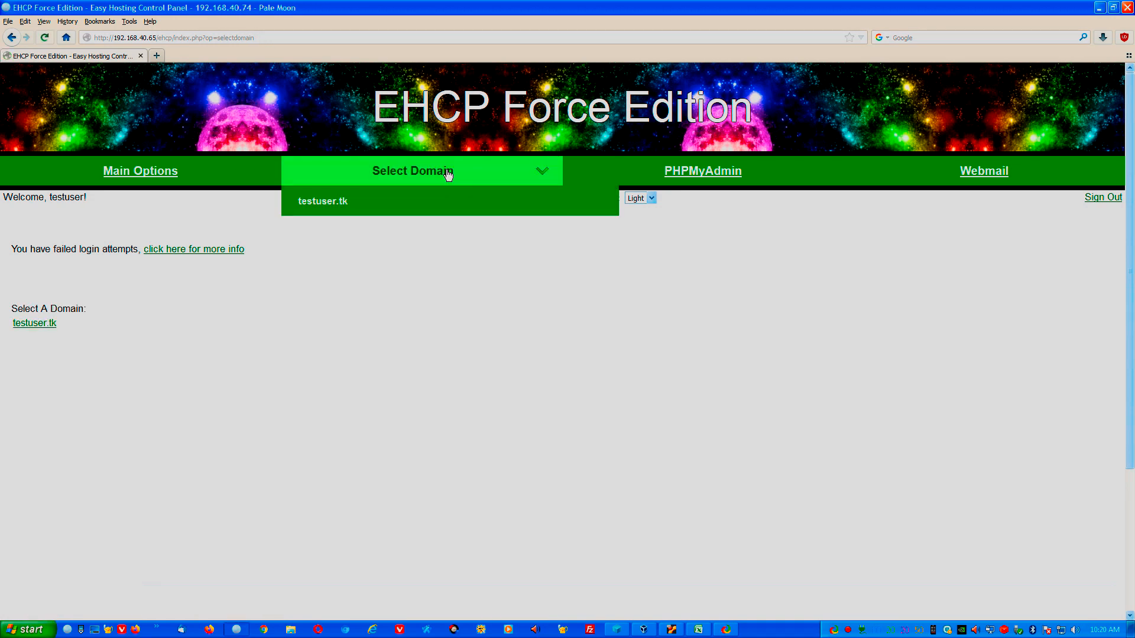
{"action": "left_click", "coordinate": [415, 203]}
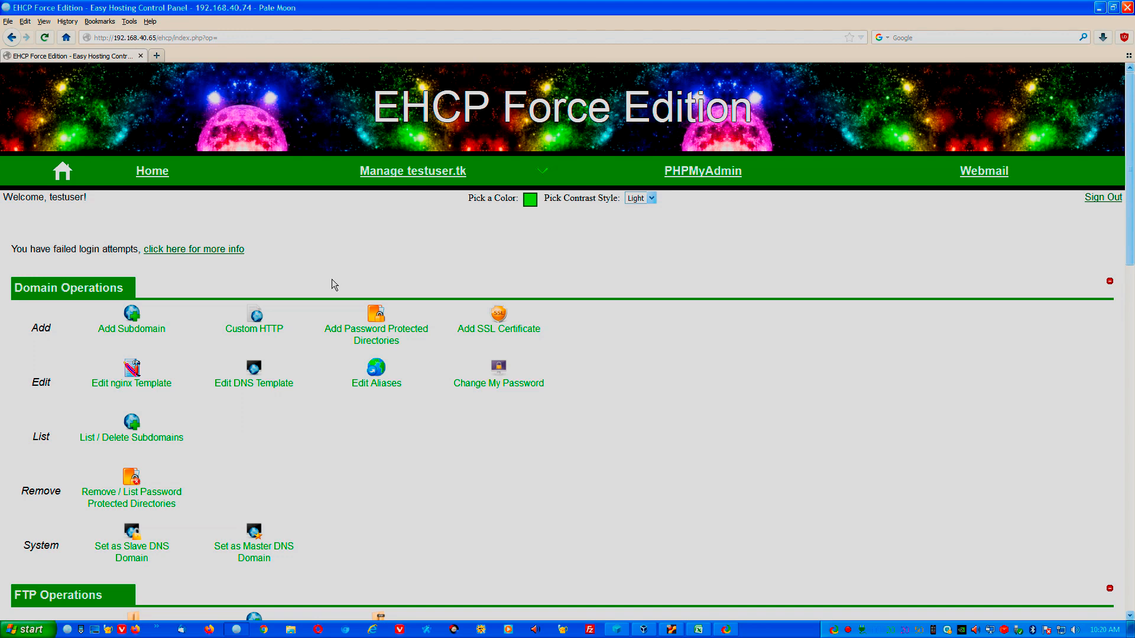
{"action": "left_click", "coordinate": [151, 171]}
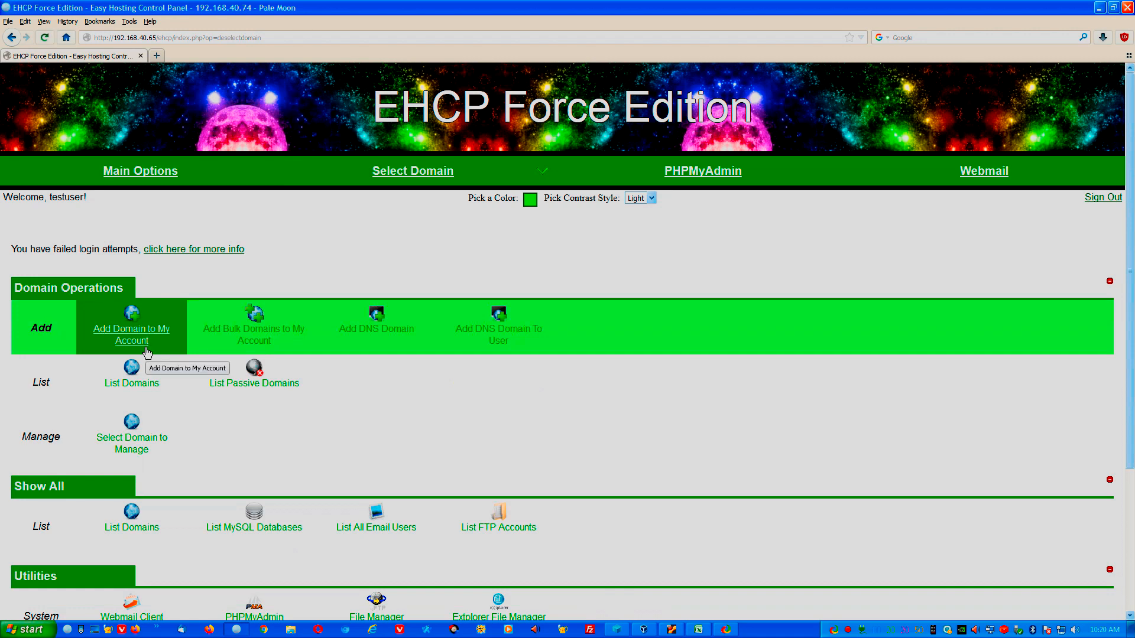
{"action": "left_click", "coordinate": [470, 203]}
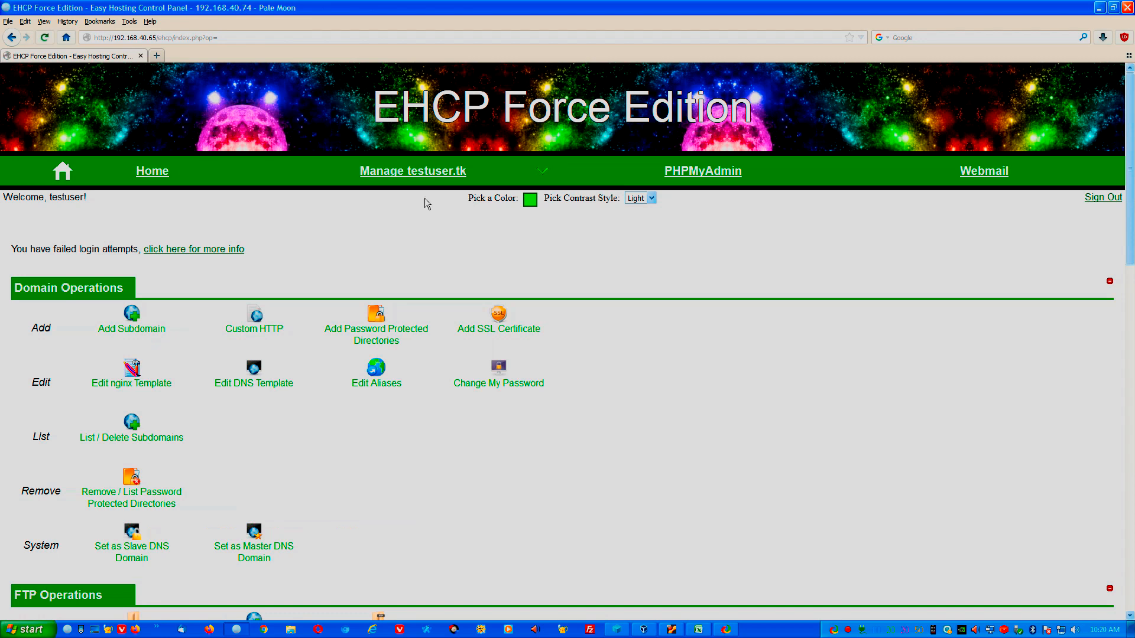
{"action": "scroll", "coordinate": [345, 194], "scroll_direction": "down", "scroll_amount": 3}
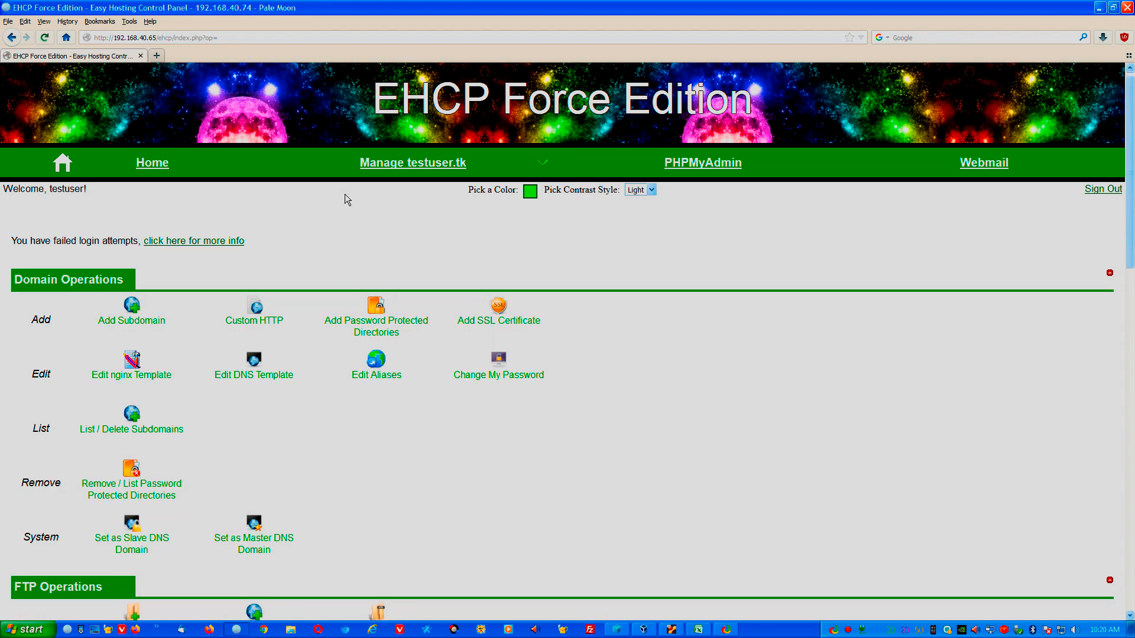
{"action": "scroll", "coordinate": [345, 194], "scroll_direction": "up", "scroll_amount": 3}
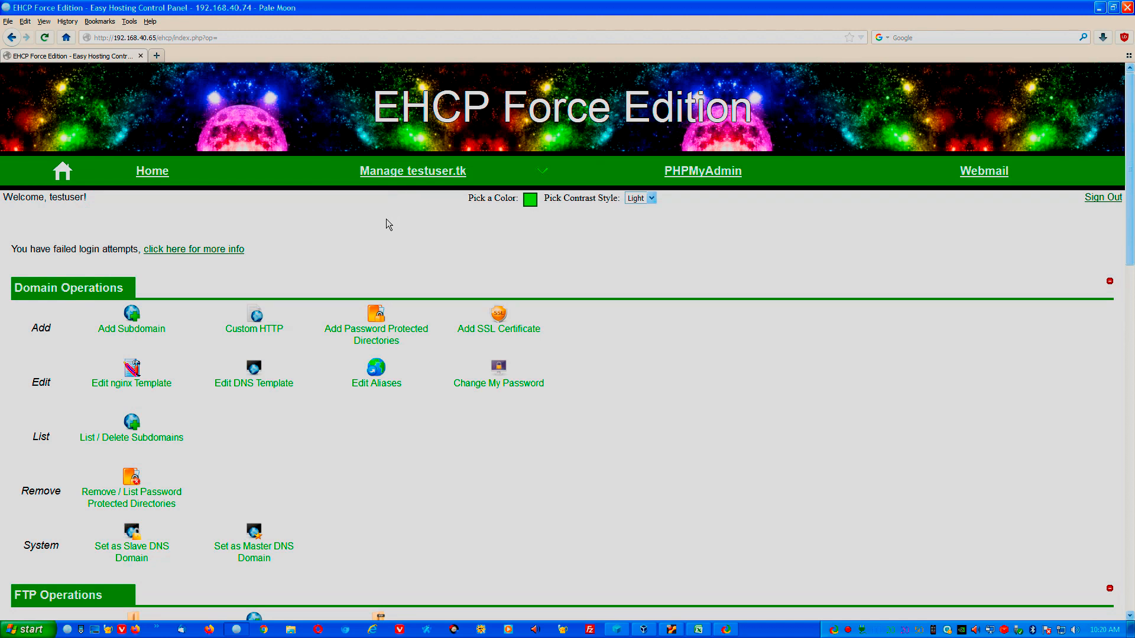
{"action": "mouse_move", "coordinate": [413, 177]}
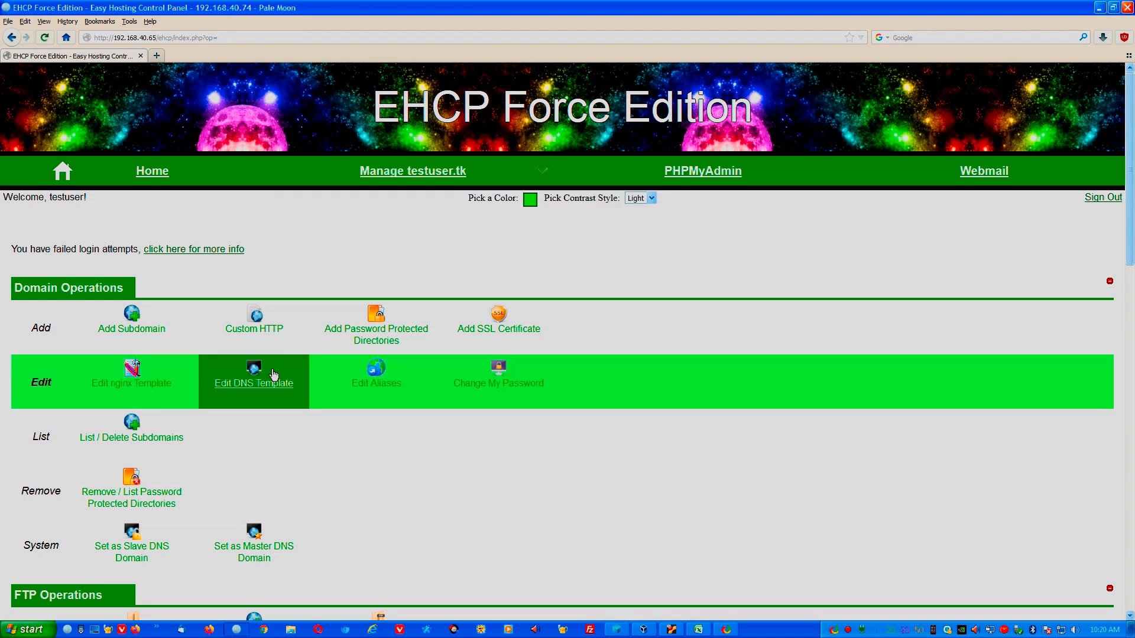
{"action": "scroll", "coordinate": [270, 330], "scroll_direction": "down", "scroll_amount": 15}
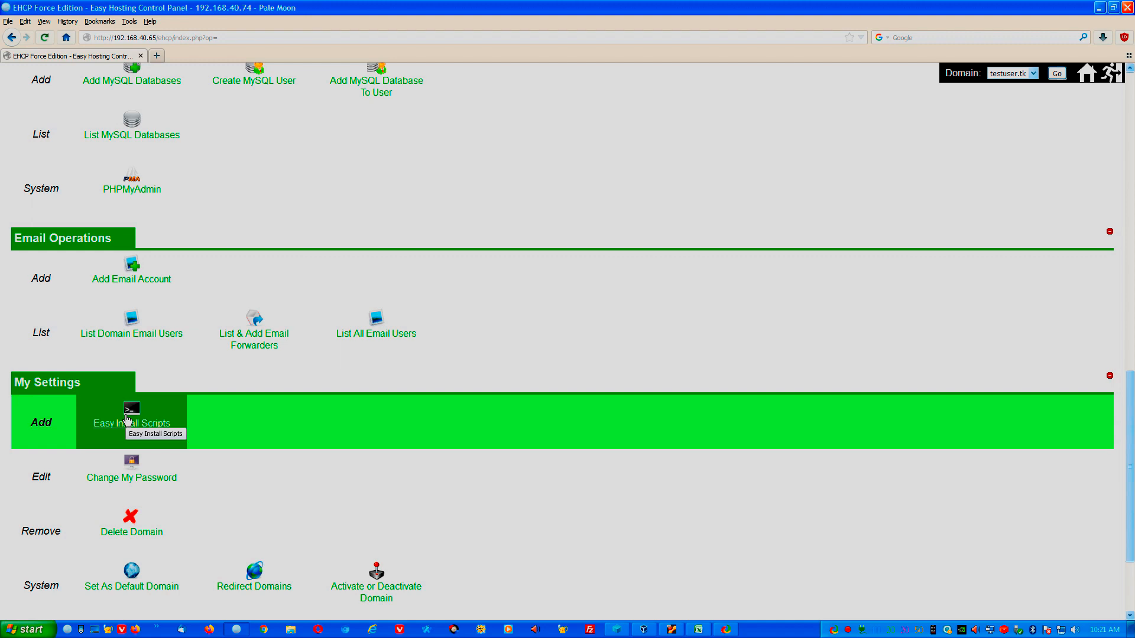
{"action": "scroll", "coordinate": [490, 319], "scroll_direction": "up", "scroll_amount": 5}
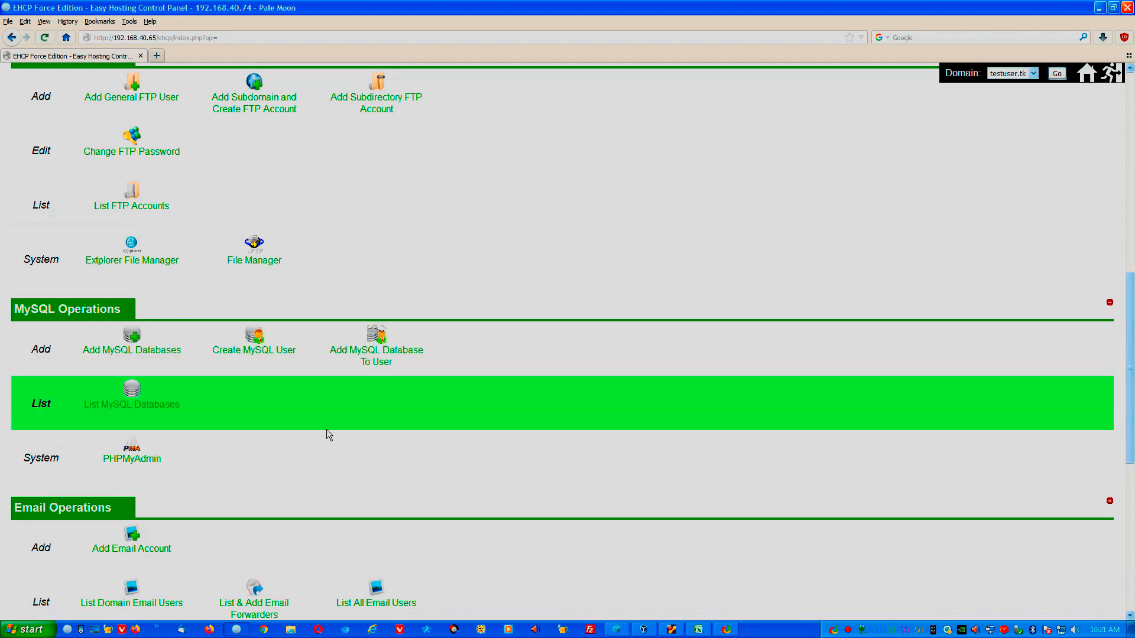
{"action": "scroll", "coordinate": [430, 474], "scroll_direction": "down", "scroll_amount": 1}
{"action": "scroll", "coordinate": [431, 475], "scroll_direction": "down", "scroll_amount": 3}
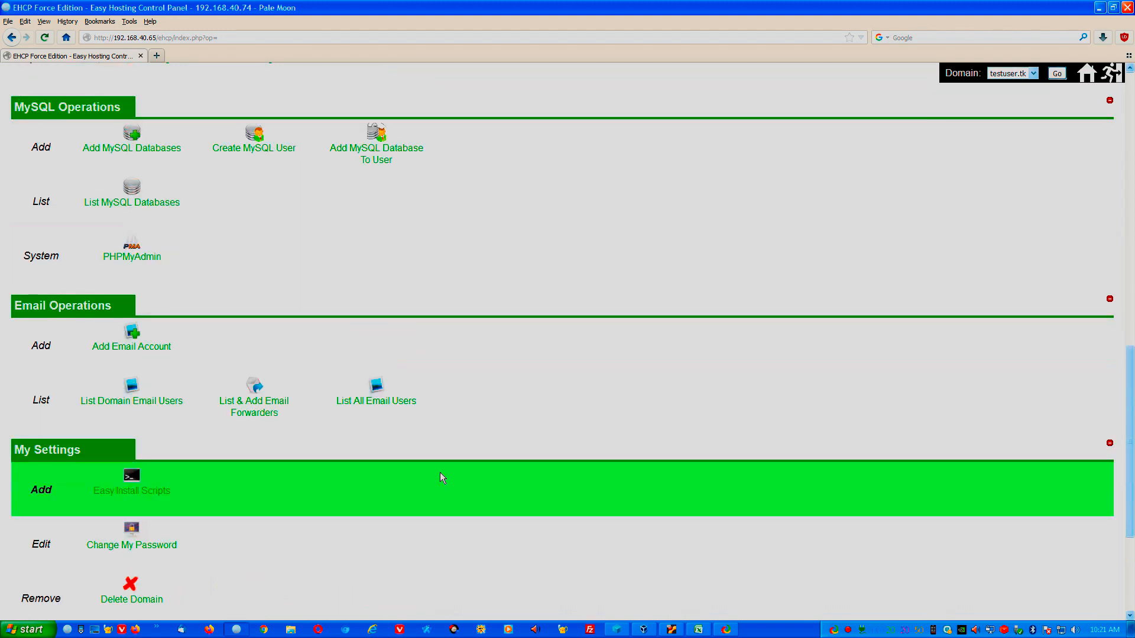
Start a WordPress install titled 'WordPress Test' with the admin e-mail, confirming root installation.
{"action": "left_click", "coordinate": [132, 488]}
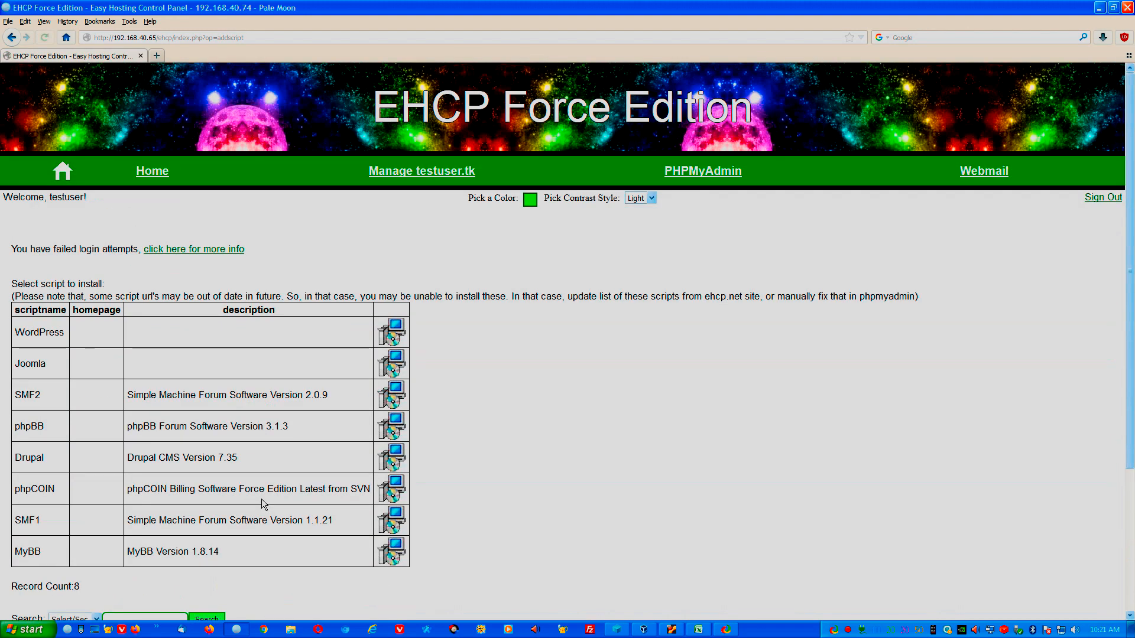
{"action": "left_click", "coordinate": [397, 335]}
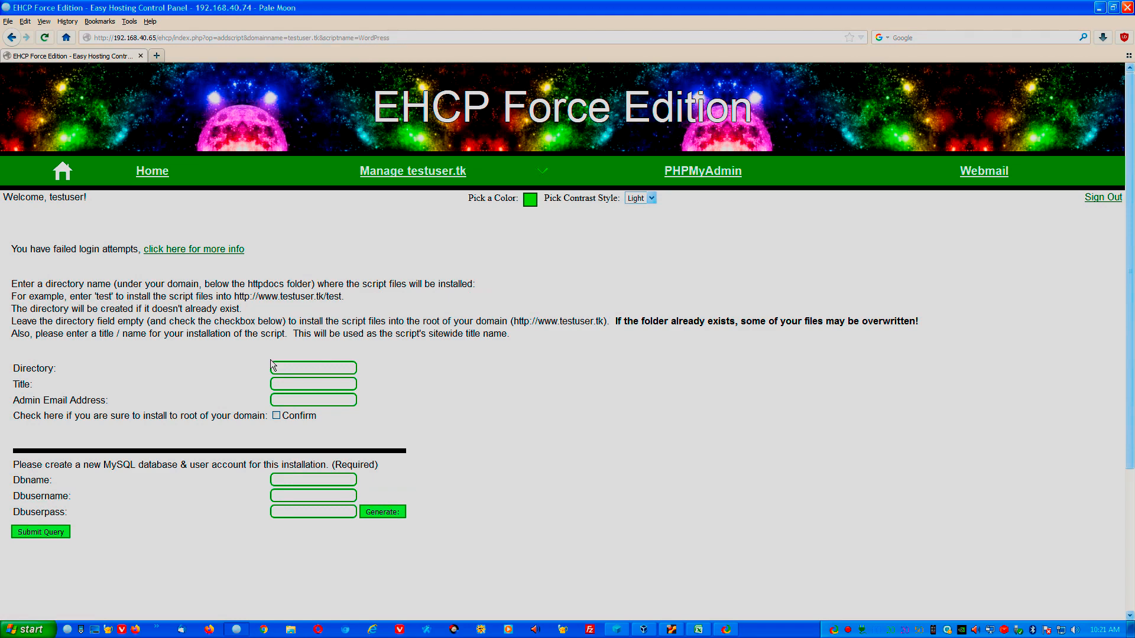
{"action": "left_click", "coordinate": [300, 369]}
{"action": "left_click", "coordinate": [326, 390]}
{"action": "type", "text": "WordPress Test"}
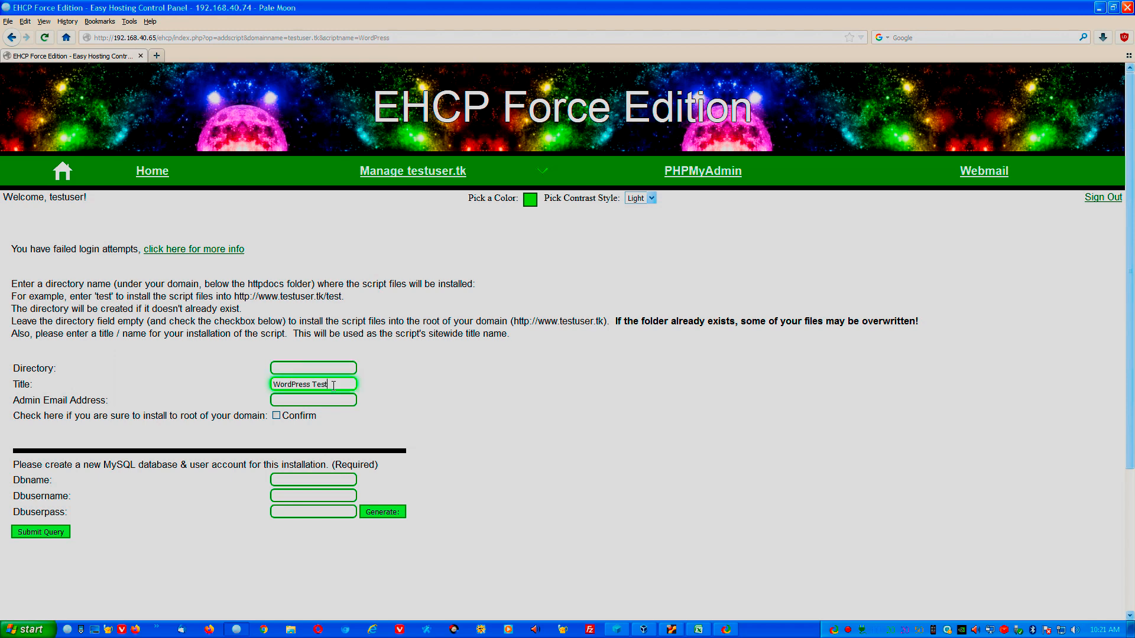
{"action": "key", "text": "Tab"}
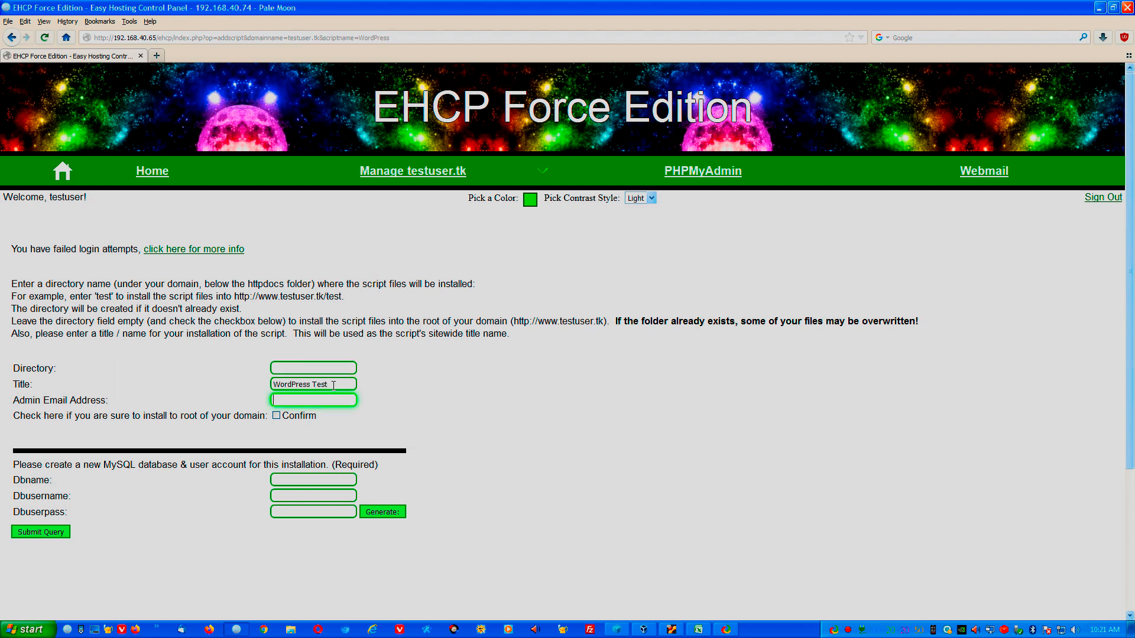
{"action": "left_click", "coordinate": [275, 416]}
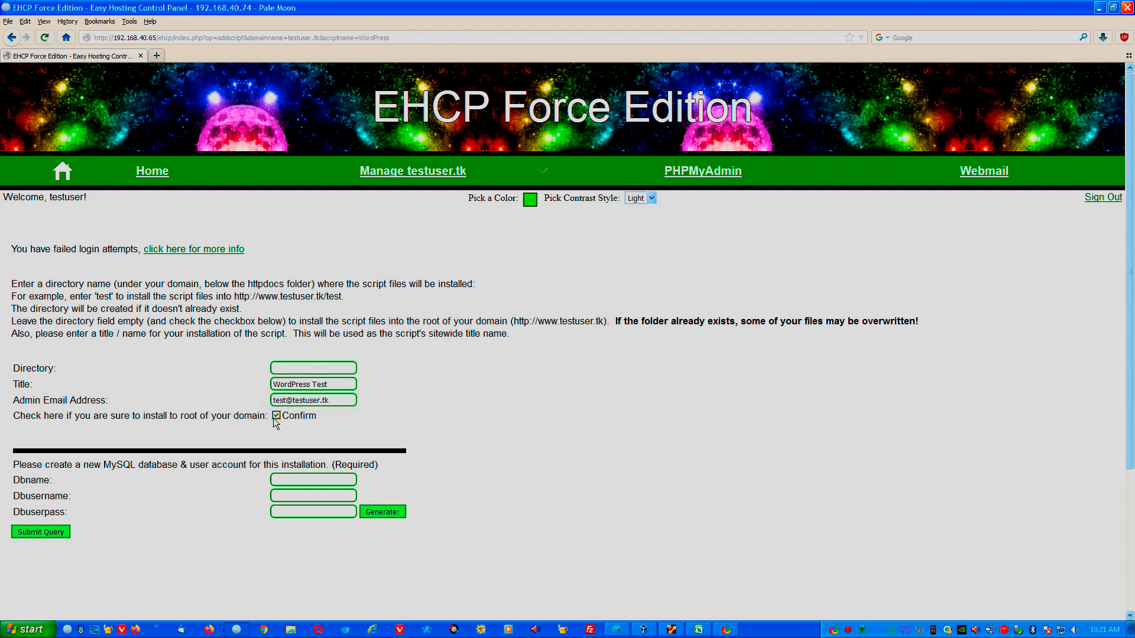
Enter database name wordpresstest, database user test and the database user password.
{"action": "left_click", "coordinate": [319, 479]}
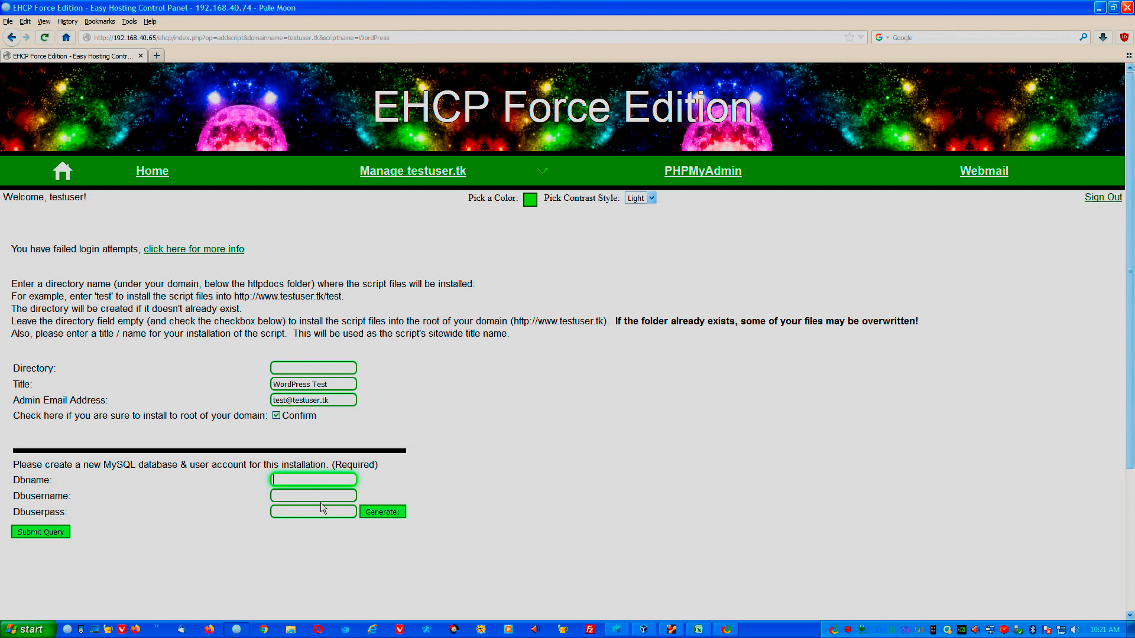
{"action": "key", "text": "Tab"}
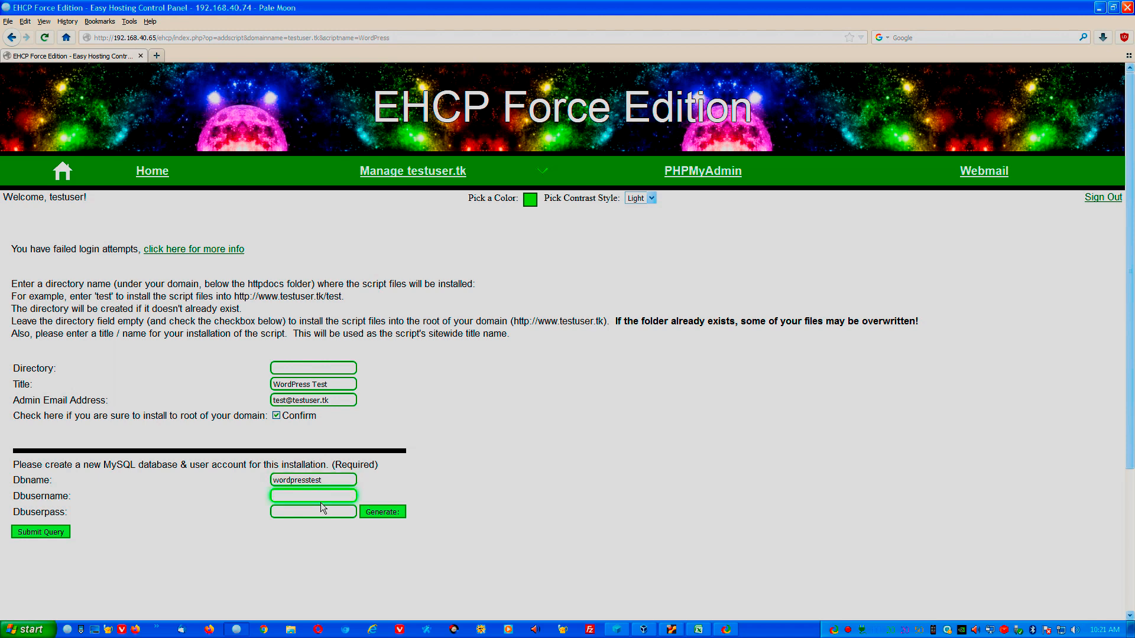
{"action": "key", "text": "Tab"}
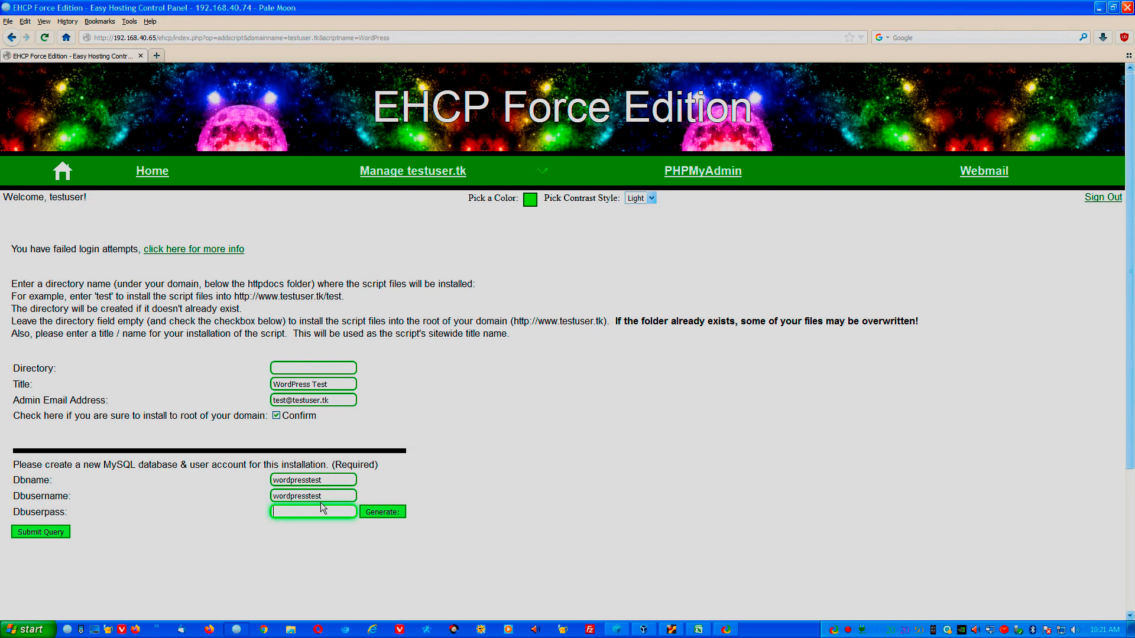
Submit the WordPress installation and select the domain name in the results.
{"action": "left_click", "coordinate": [52, 533]}
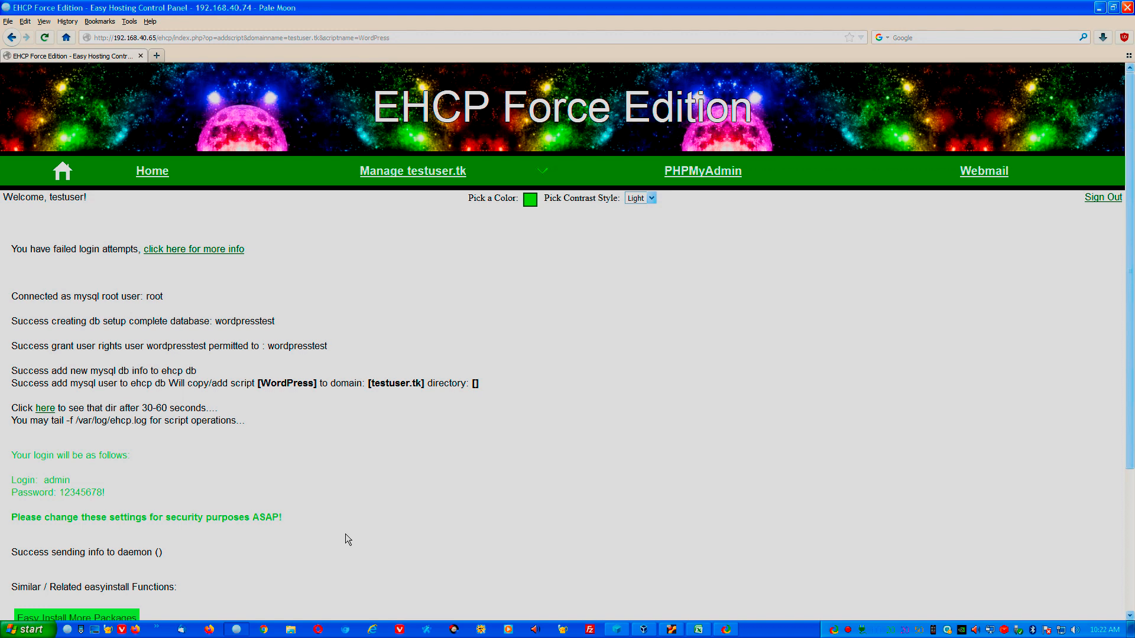
{"action": "left_click_drag", "start_coordinate": [371, 383], "coordinate": [423, 383]}
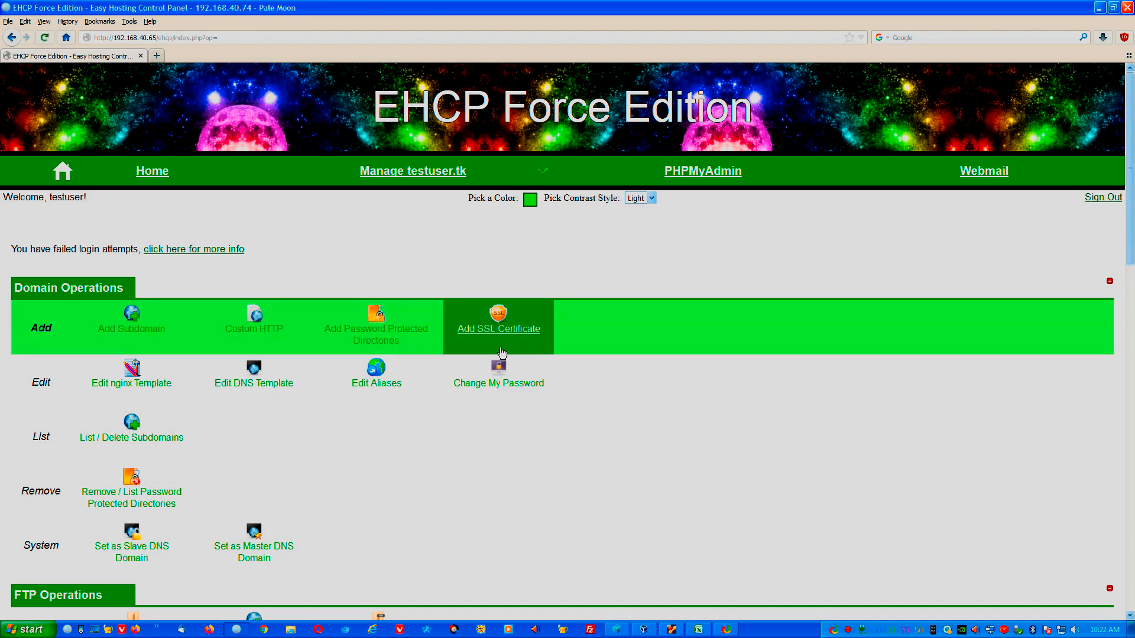
Apply a free Let's Encrypt certificate to testuser.tk with all HTTP redirected to HTTPS.
{"action": "left_click", "coordinate": [157, 172]}
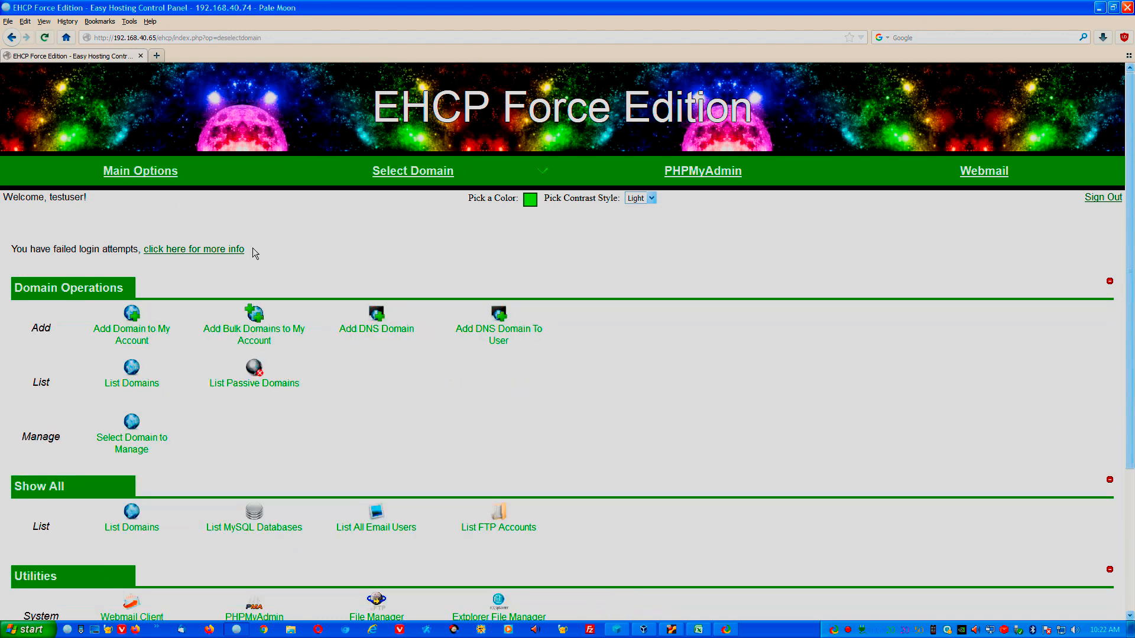
{"action": "mouse_move", "coordinate": [372, 185]}
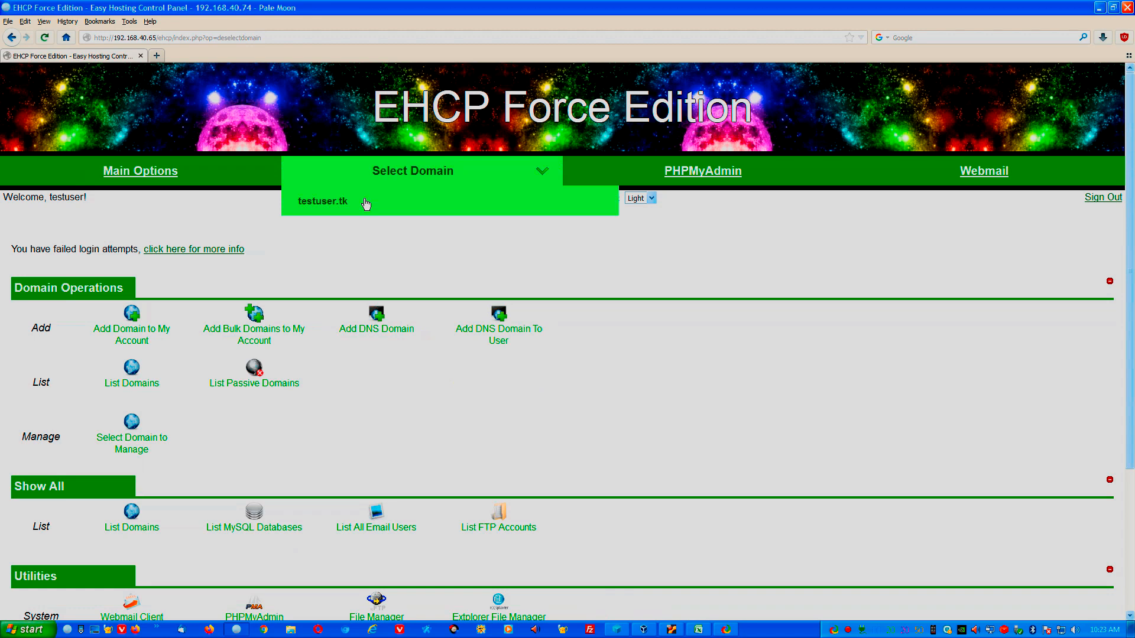
{"action": "left_click", "coordinate": [366, 204]}
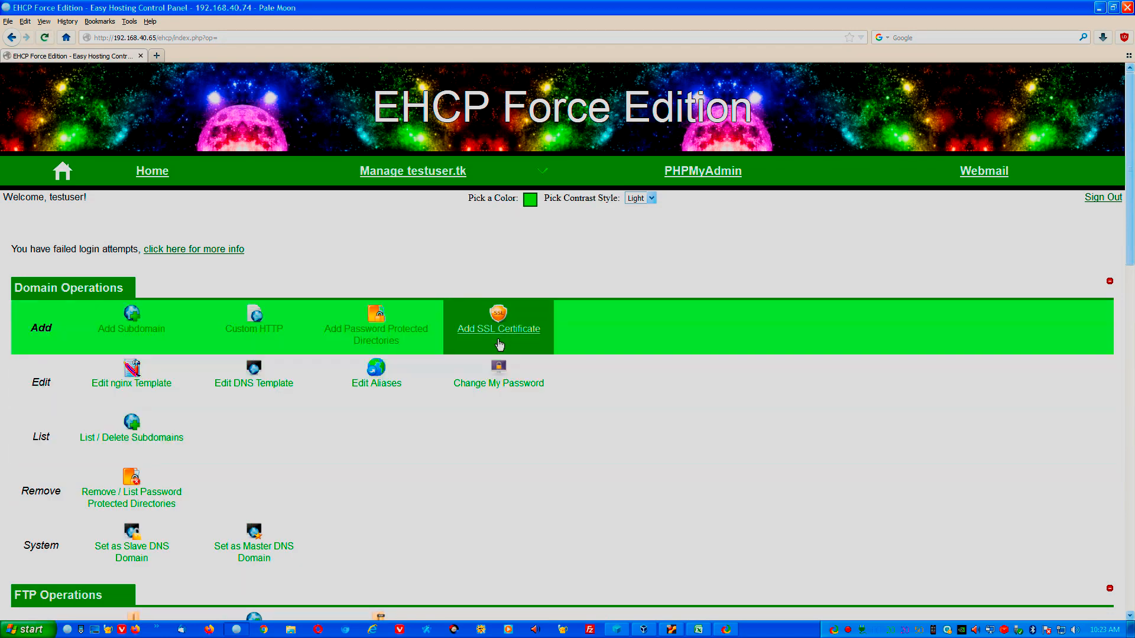
{"action": "left_click", "coordinate": [499, 343]}
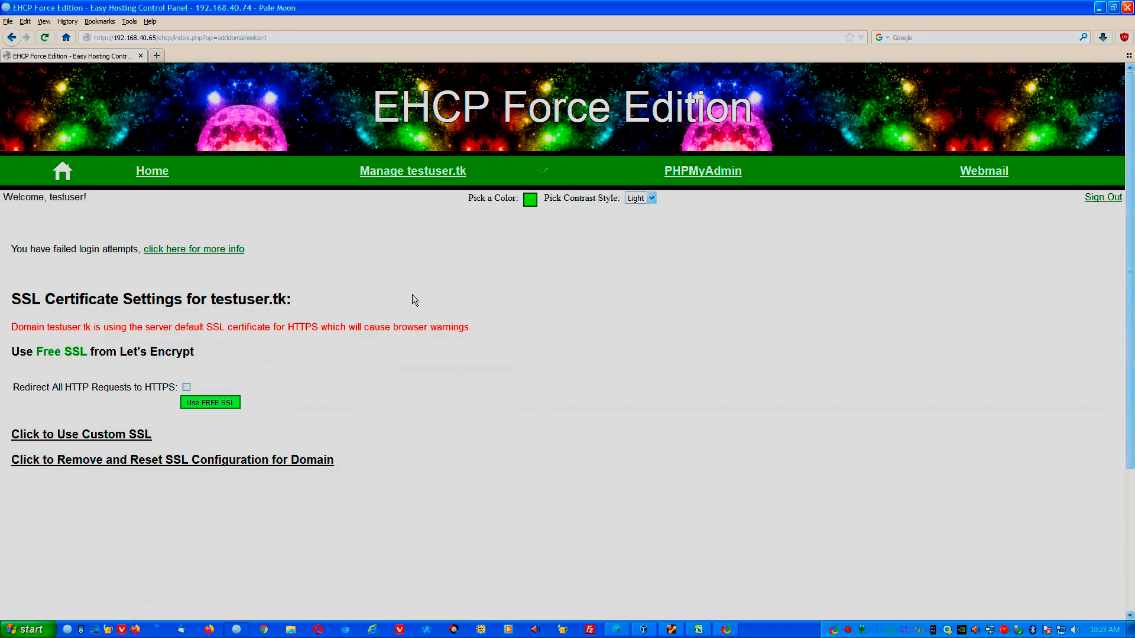
{"action": "left_click", "coordinate": [187, 387]}
{"action": "left_click", "coordinate": [230, 405]}
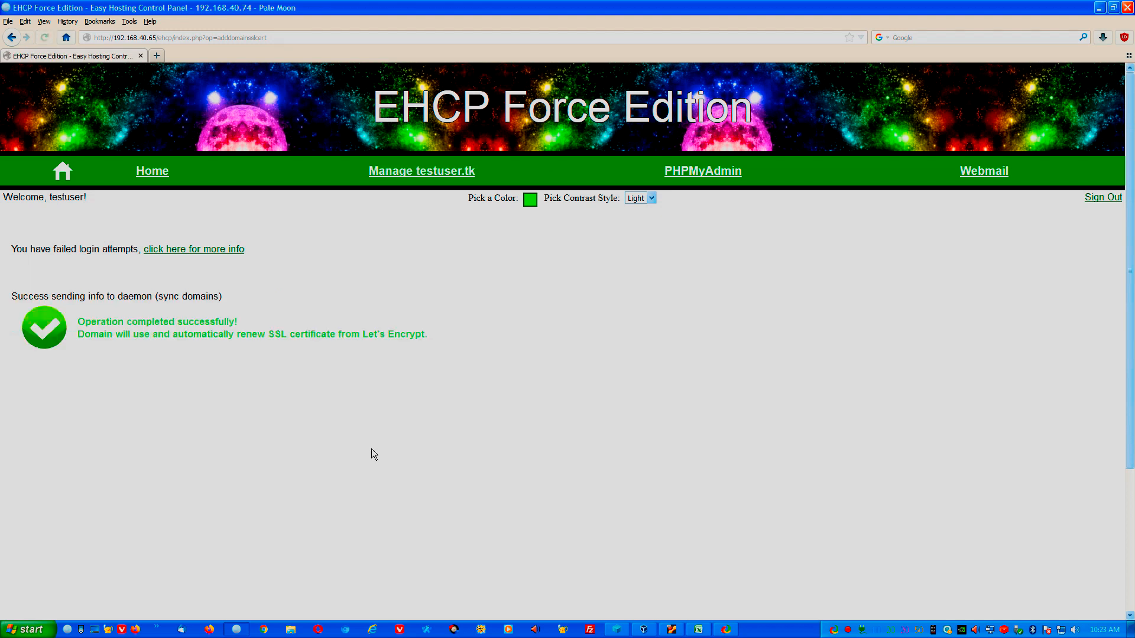
{"action": "mouse_move", "coordinate": [439, 185]}
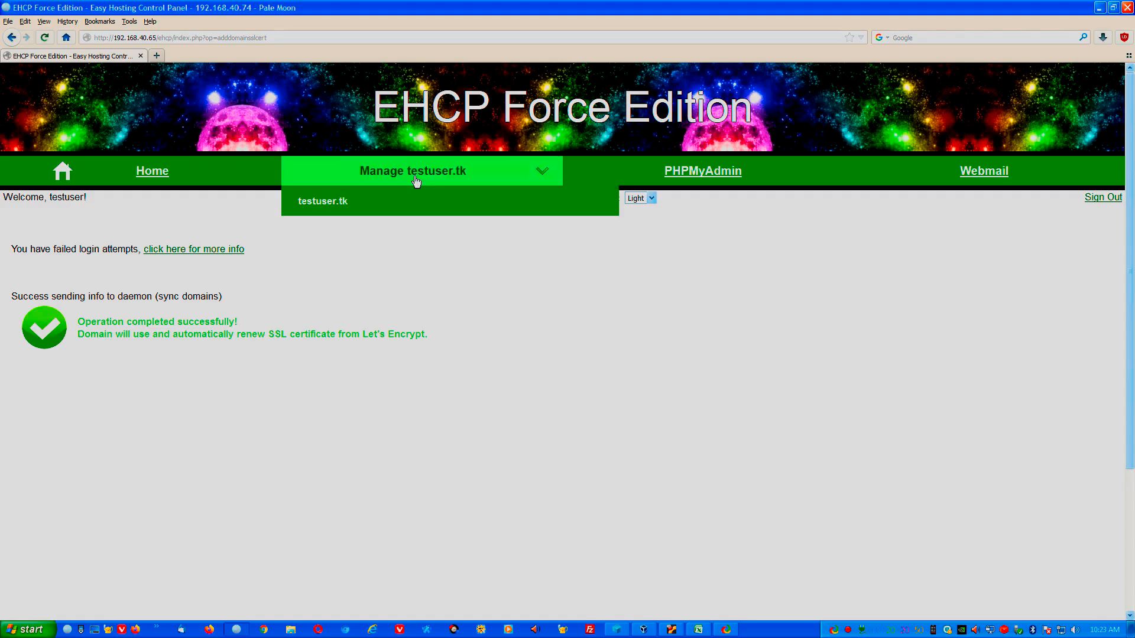
From Manage testuser.tk, create the subdomain 'test' so test.testuser.tk exists.
{"action": "left_click", "coordinate": [416, 182]}
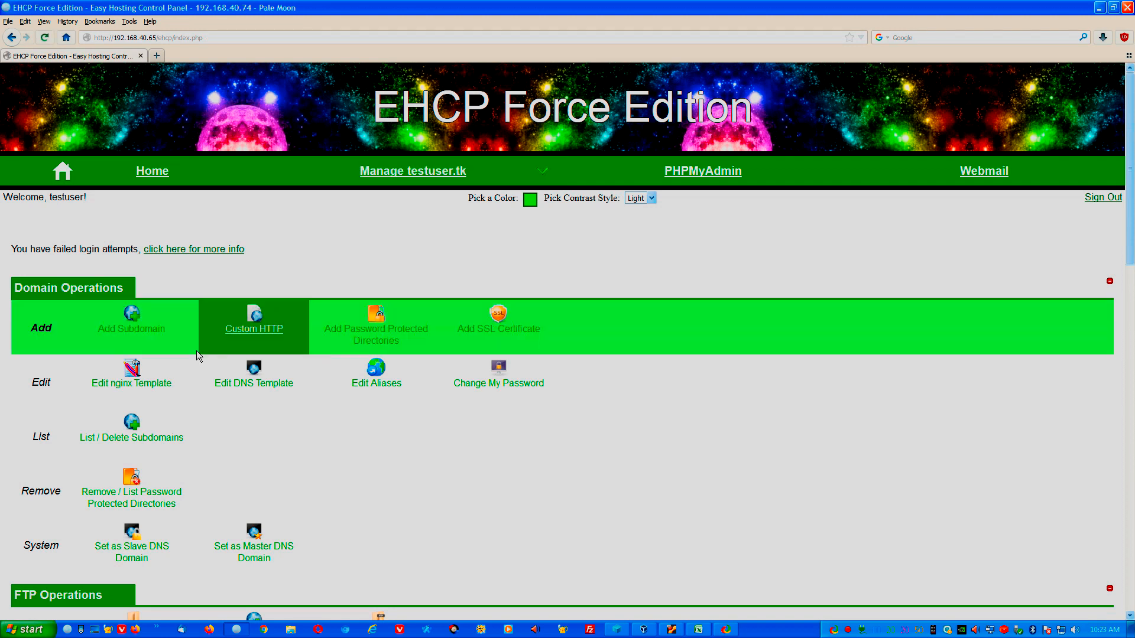
{"action": "left_click", "coordinate": [160, 341]}
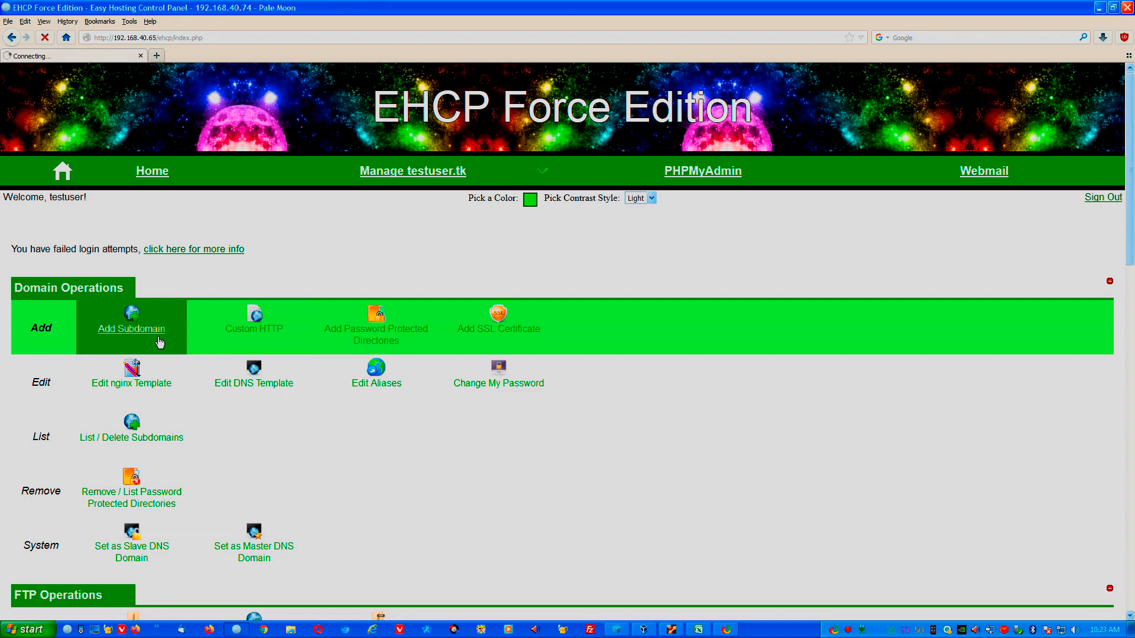
{"action": "left_click", "coordinate": [137, 333]}
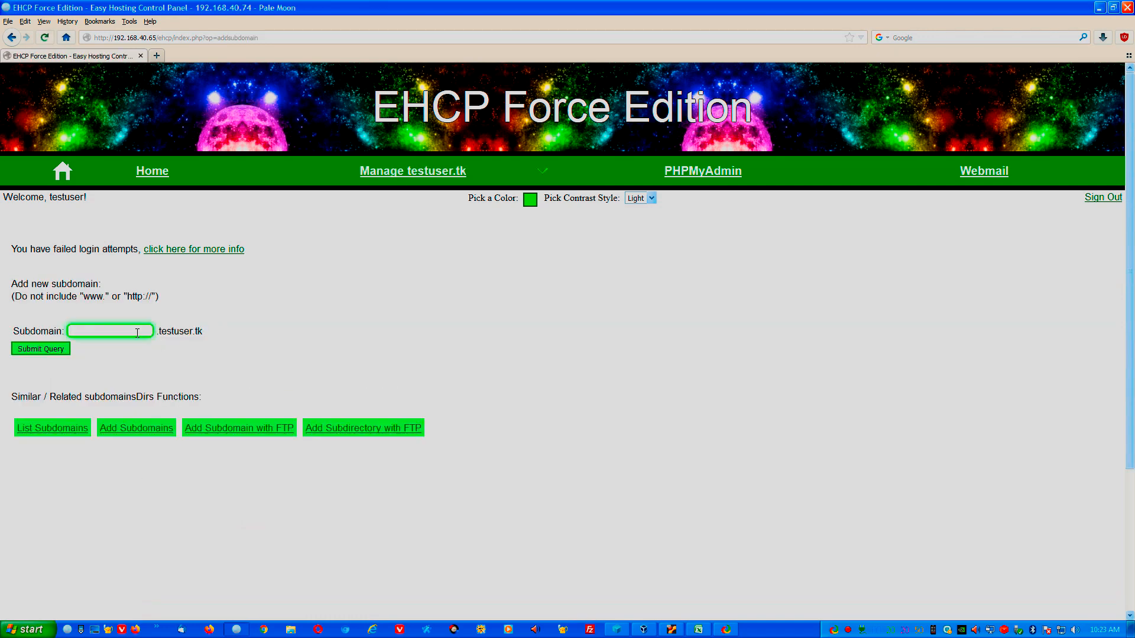
{"action": "type", "text": "test"}
{"action": "left_click_drag", "start_coordinate": [155, 332], "coordinate": [201, 332]}
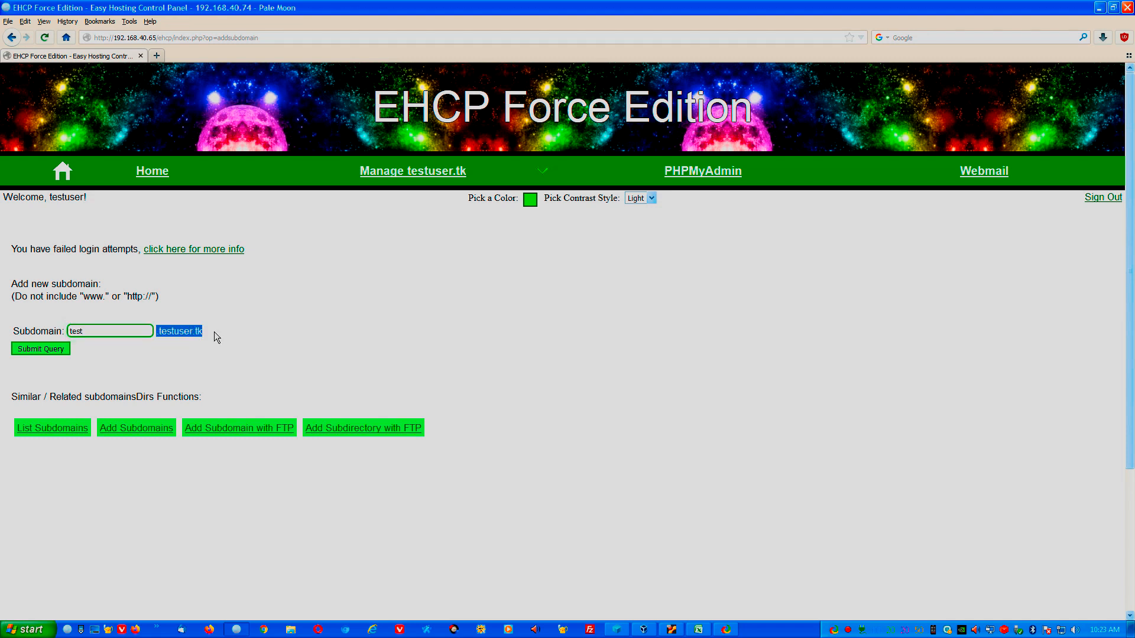
{"action": "left_click", "coordinate": [203, 341]}
{"action": "left_click", "coordinate": [56, 353]}
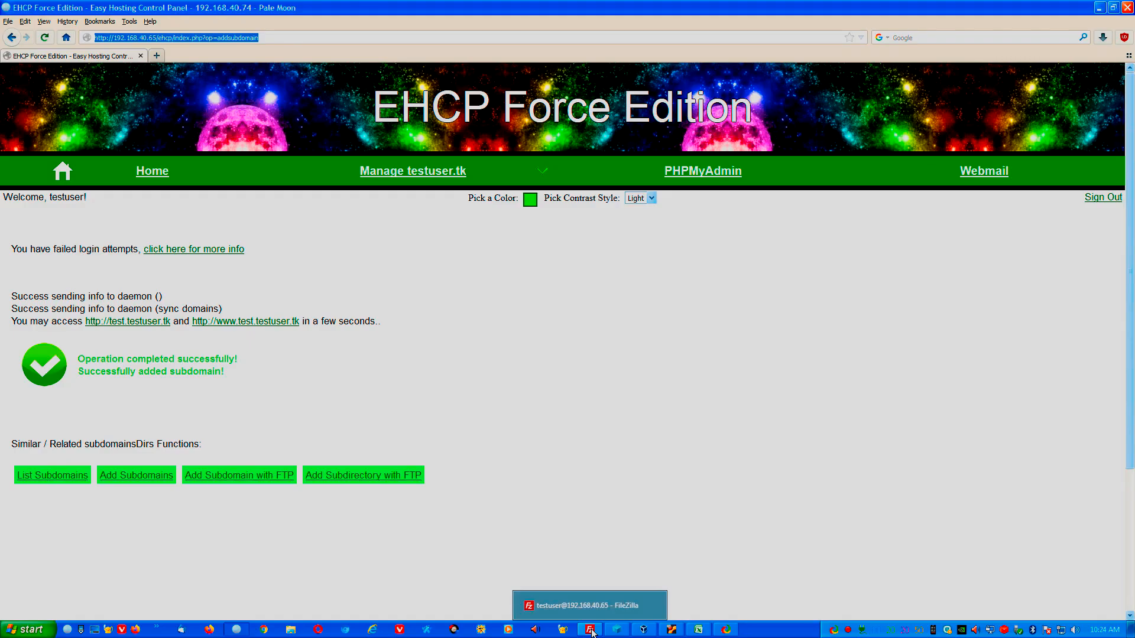
In FileZilla, open /testuser.tk/httpdocs on the server and enlarge the remote file list.
{"action": "left_click", "coordinate": [590, 630]}
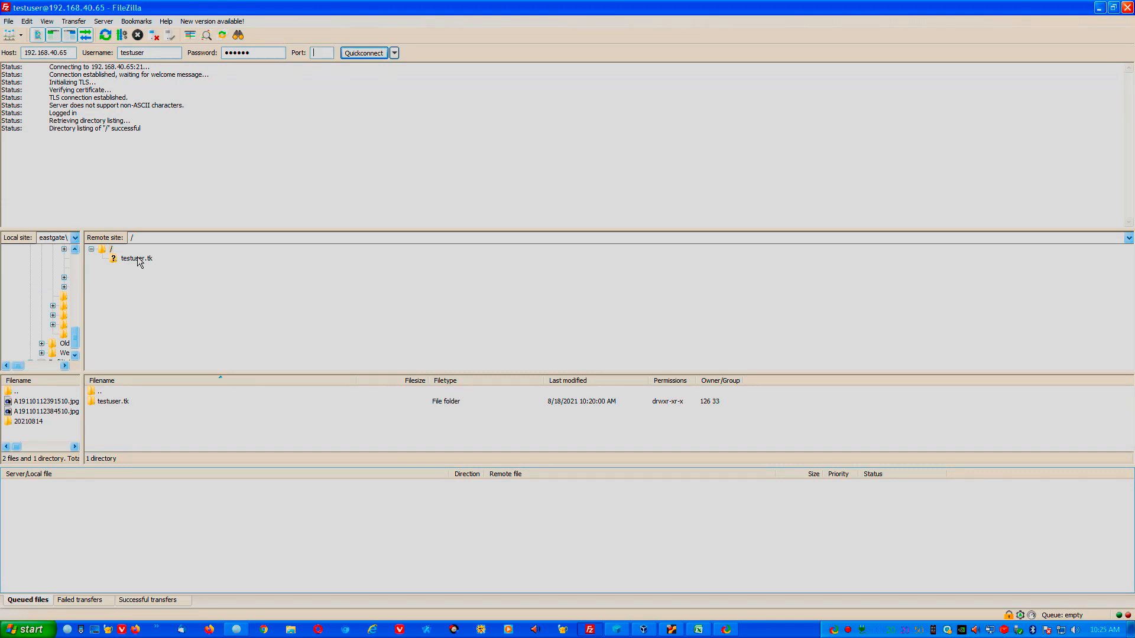
{"action": "left_click", "coordinate": [134, 402]}
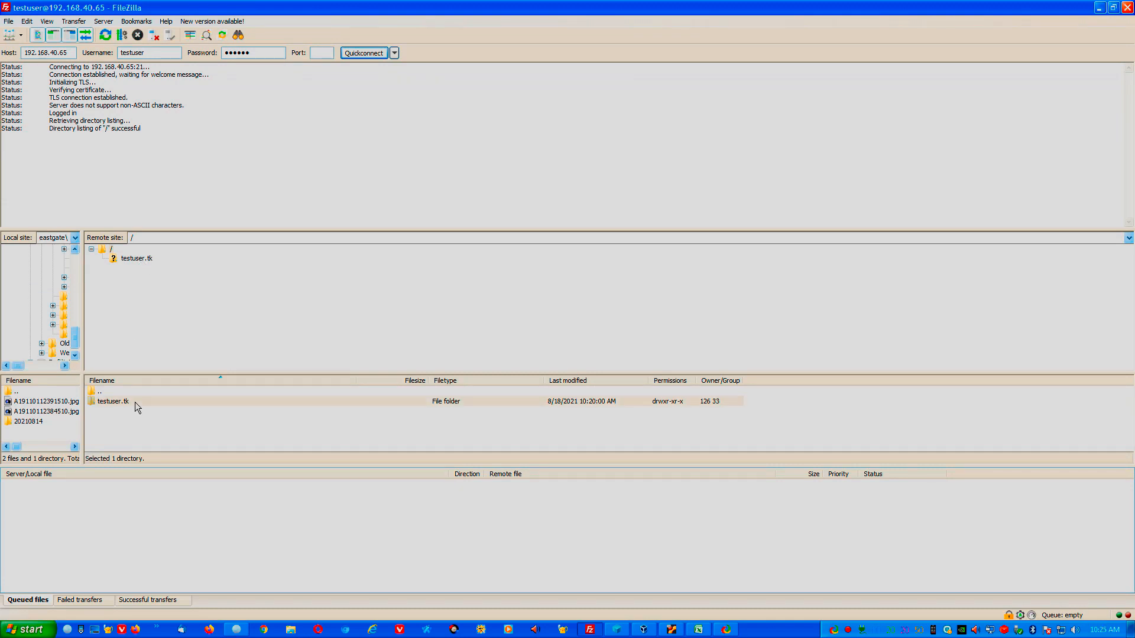
{"action": "double_click", "coordinate": [135, 402]}
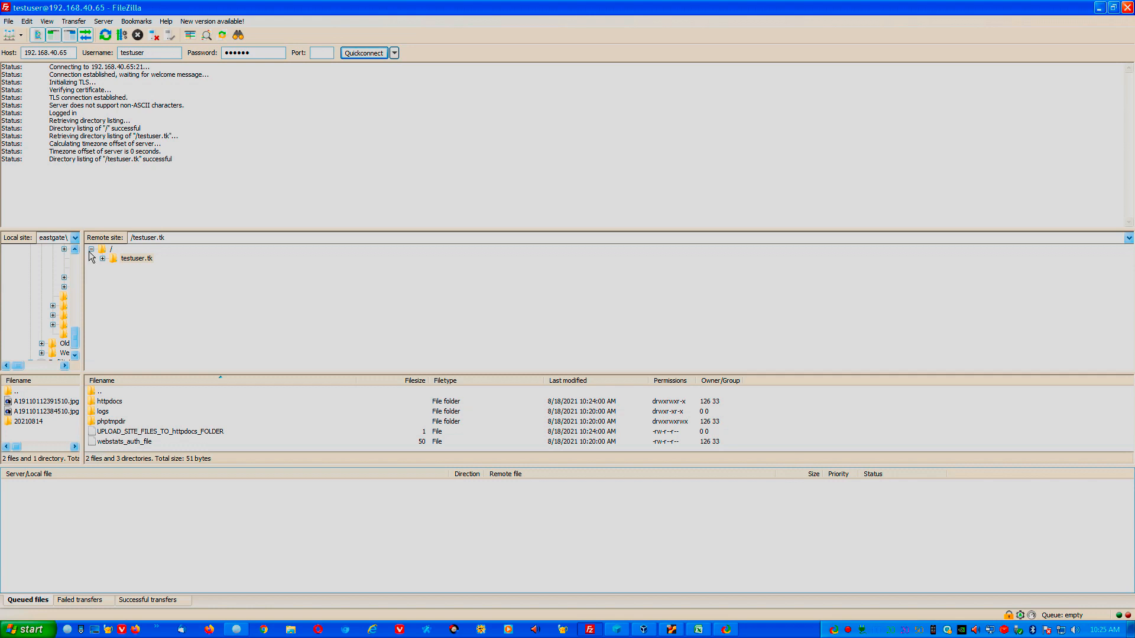
{"action": "double_click", "coordinate": [117, 403]}
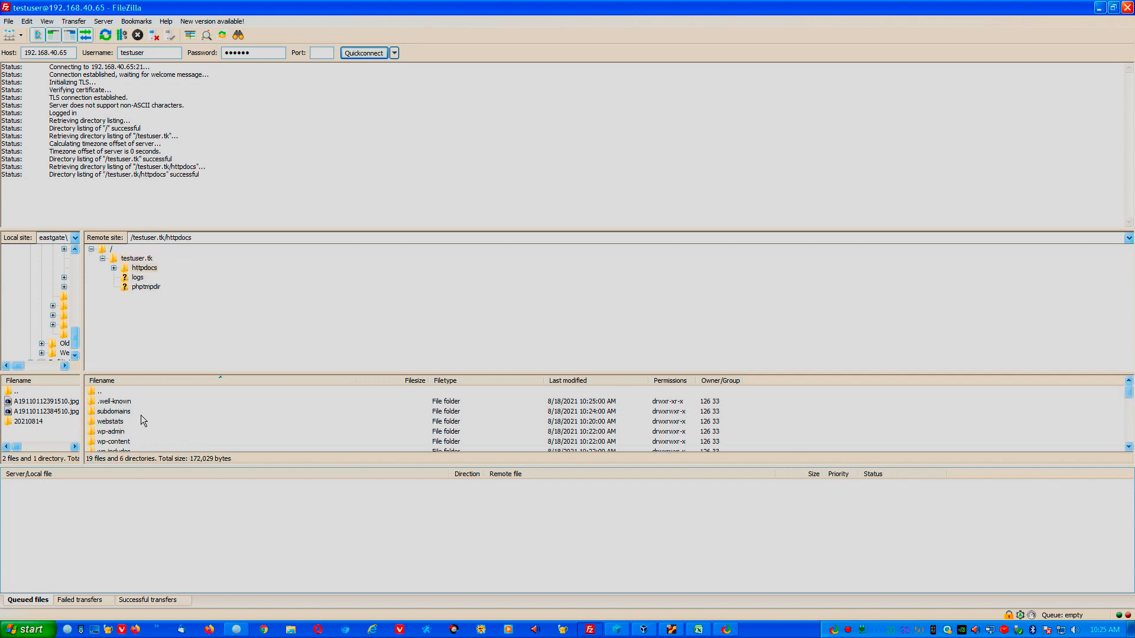
{"action": "left_click_drag", "start_coordinate": [212, 373], "coordinate": [221, 280]}
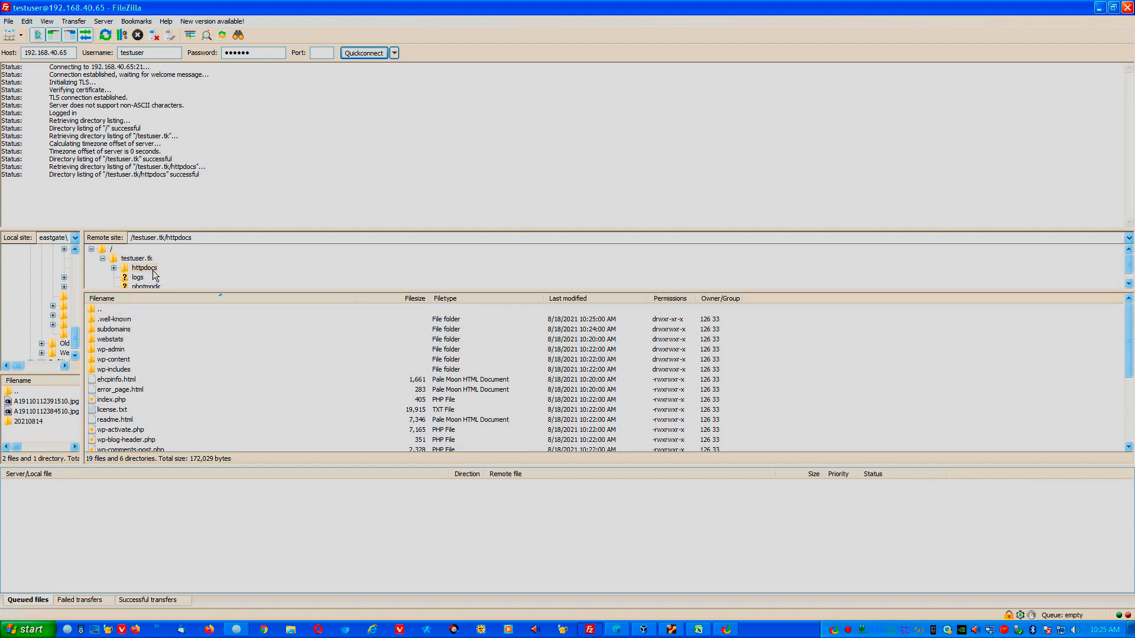
Open subdomains/test in the remote list and highlight that path in the Remote site box.
{"action": "left_click", "coordinate": [110, 333]}
{"action": "double_click", "coordinate": [111, 331]}
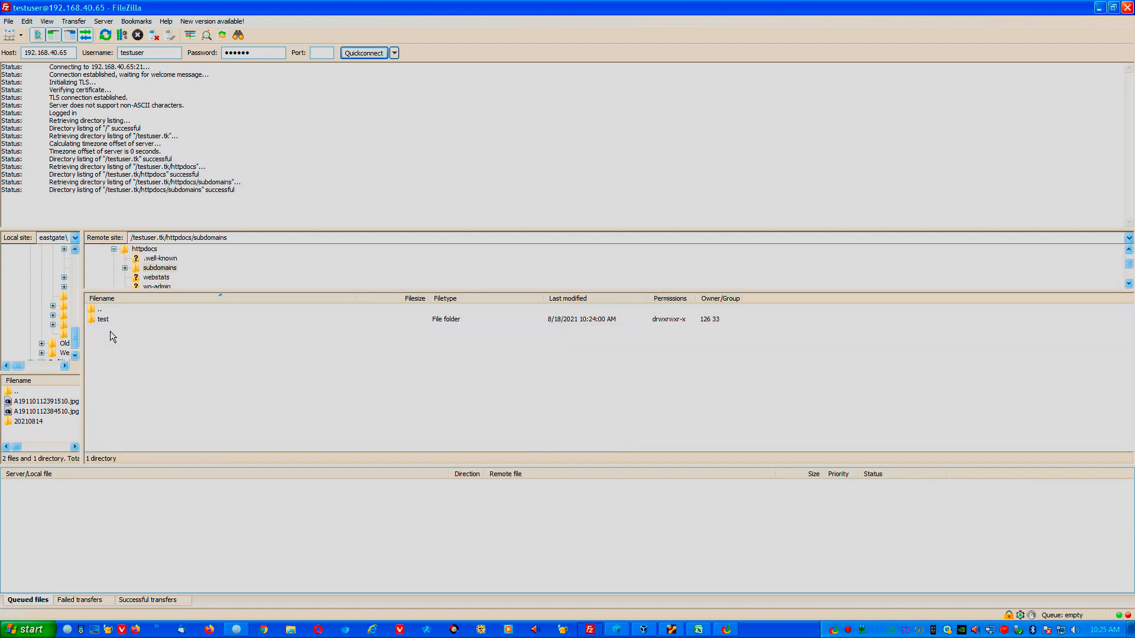
{"action": "left_click", "coordinate": [121, 317]}
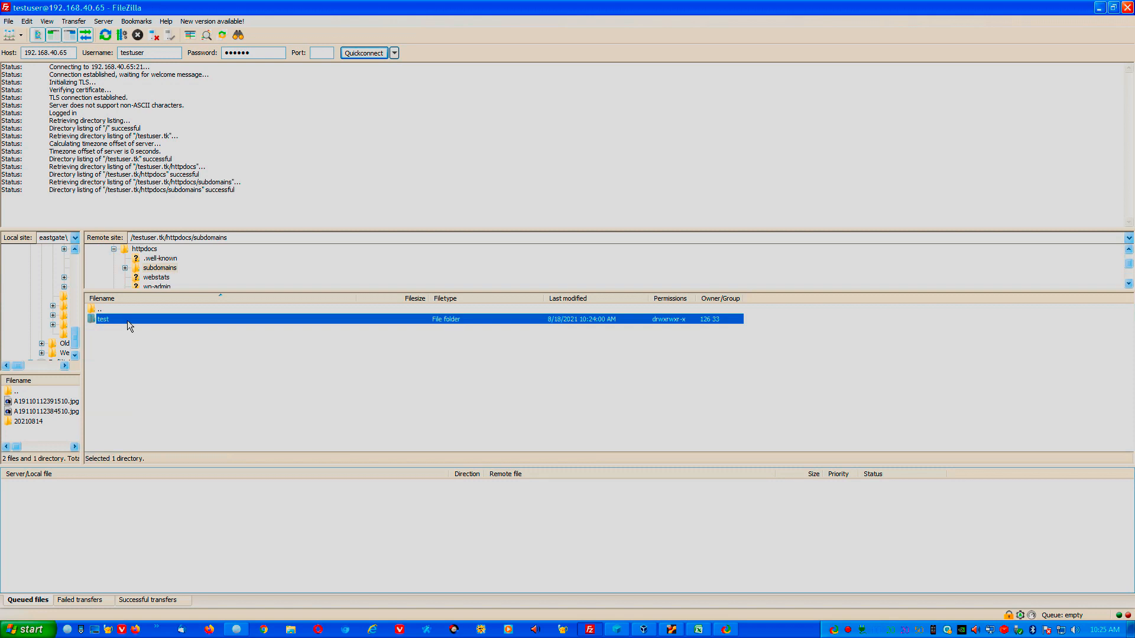
{"action": "double_click", "coordinate": [126, 321]}
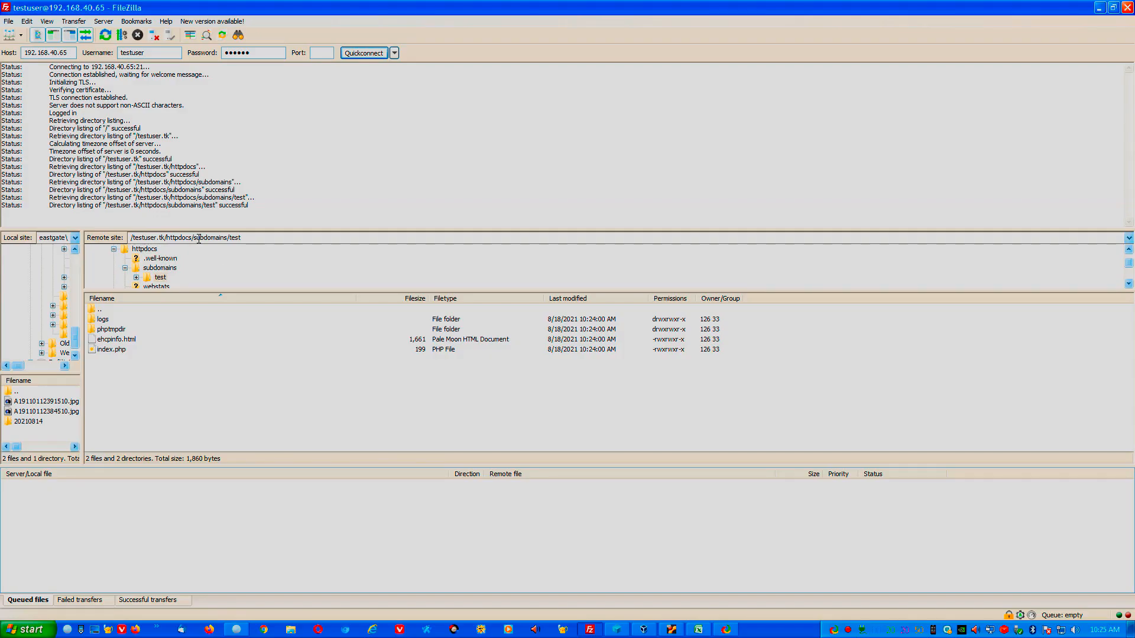
{"action": "double_click", "coordinate": [195, 237]}
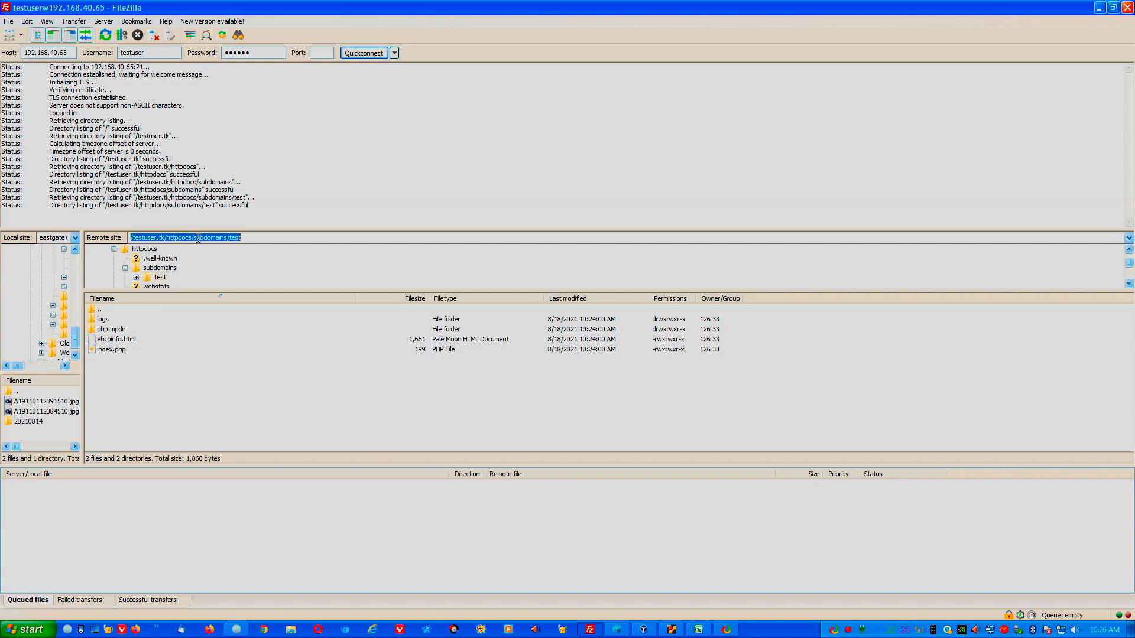
{"action": "left_click", "coordinate": [195, 238]}
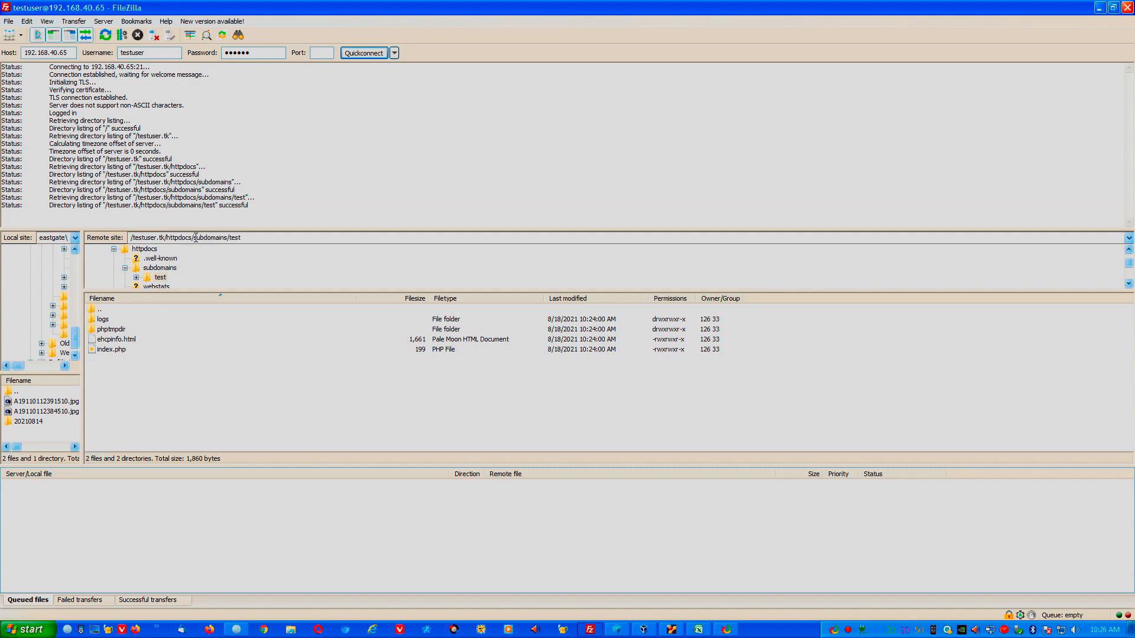
{"action": "left_click_drag", "start_coordinate": [195, 237], "coordinate": [248, 234]}
Start a WordPress install into subdomains/test titled 'WordPress Subdomain Test' with the suggested admin e-mail.
{"action": "left_click", "coordinate": [237, 630]}
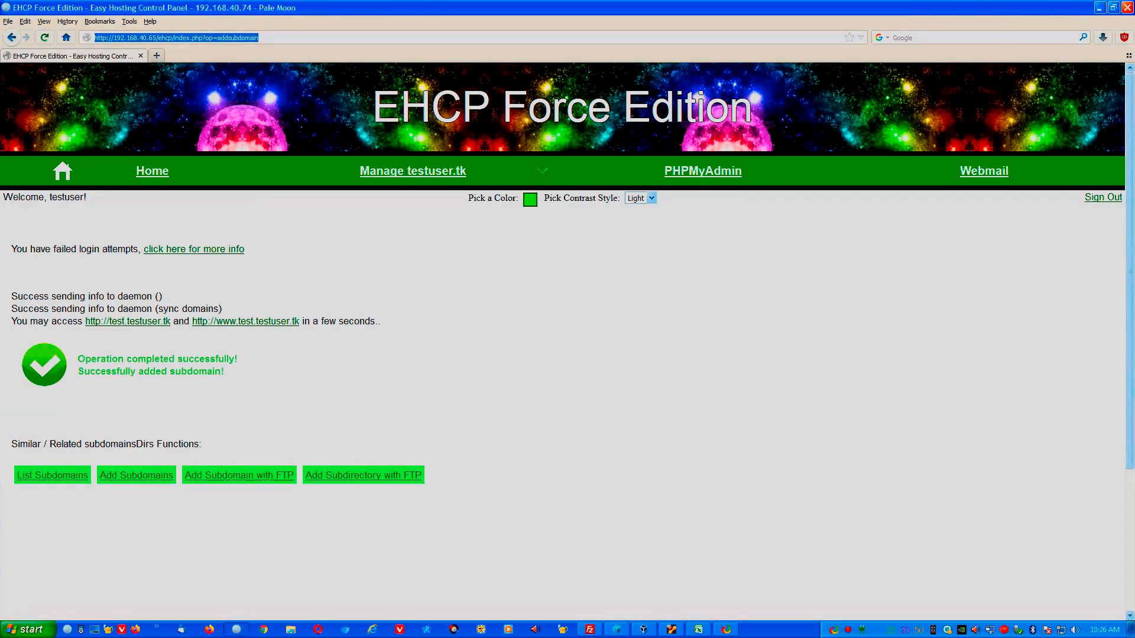
{"action": "mouse_move", "coordinate": [415, 181]}
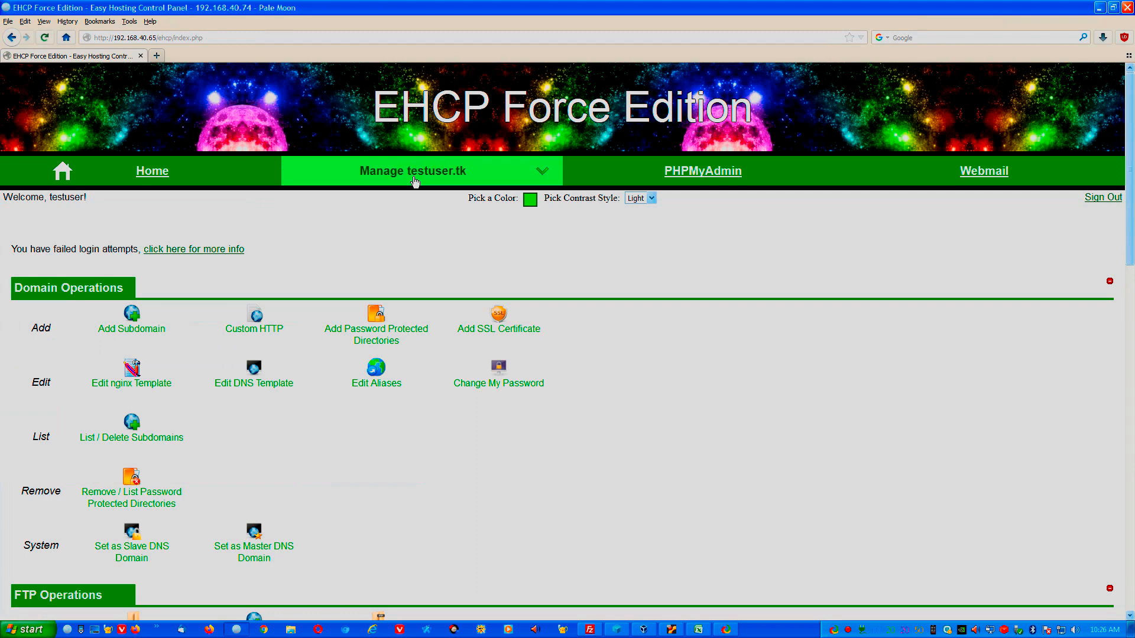
{"action": "scroll", "coordinate": [445, 470], "scroll_direction": "down", "scroll_amount": 15}
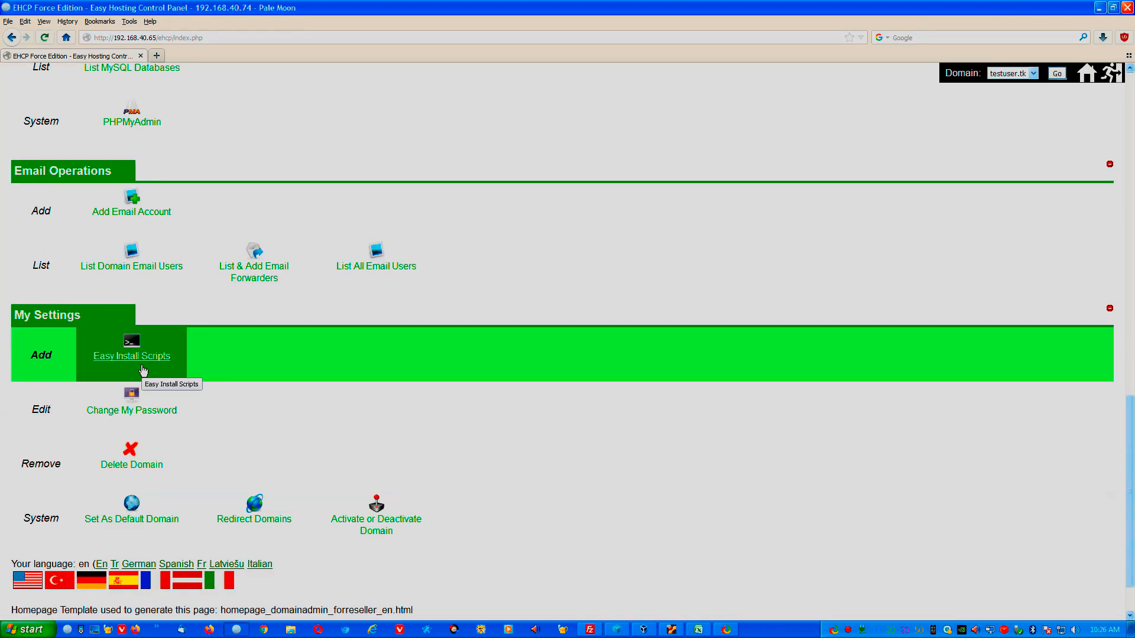
{"action": "left_click", "coordinate": [142, 365]}
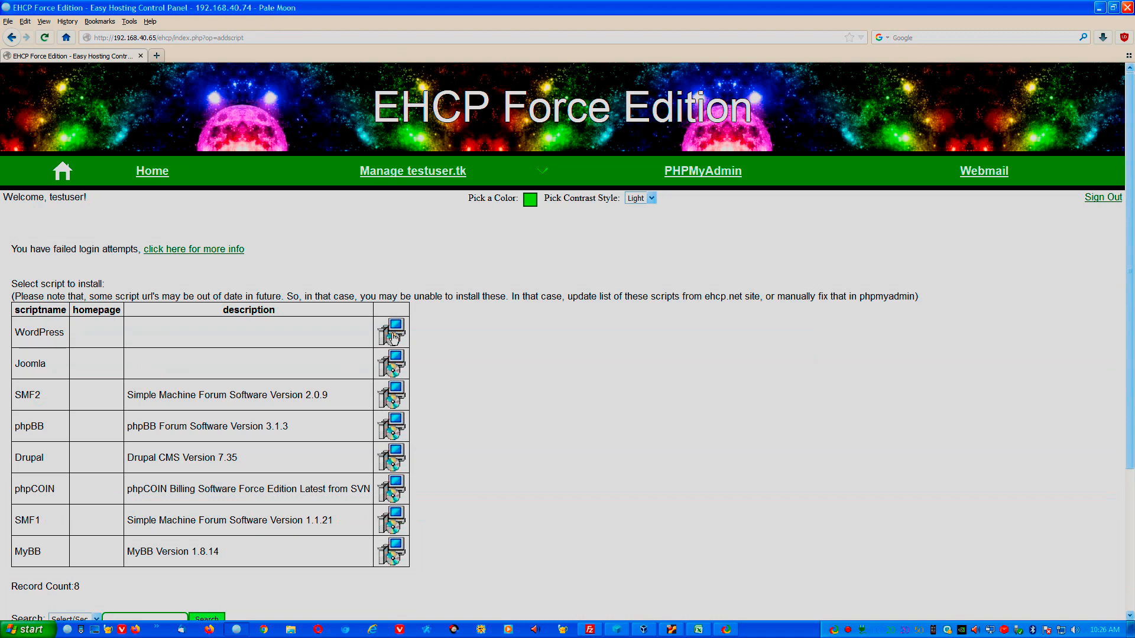
{"action": "left_click", "coordinate": [392, 340]}
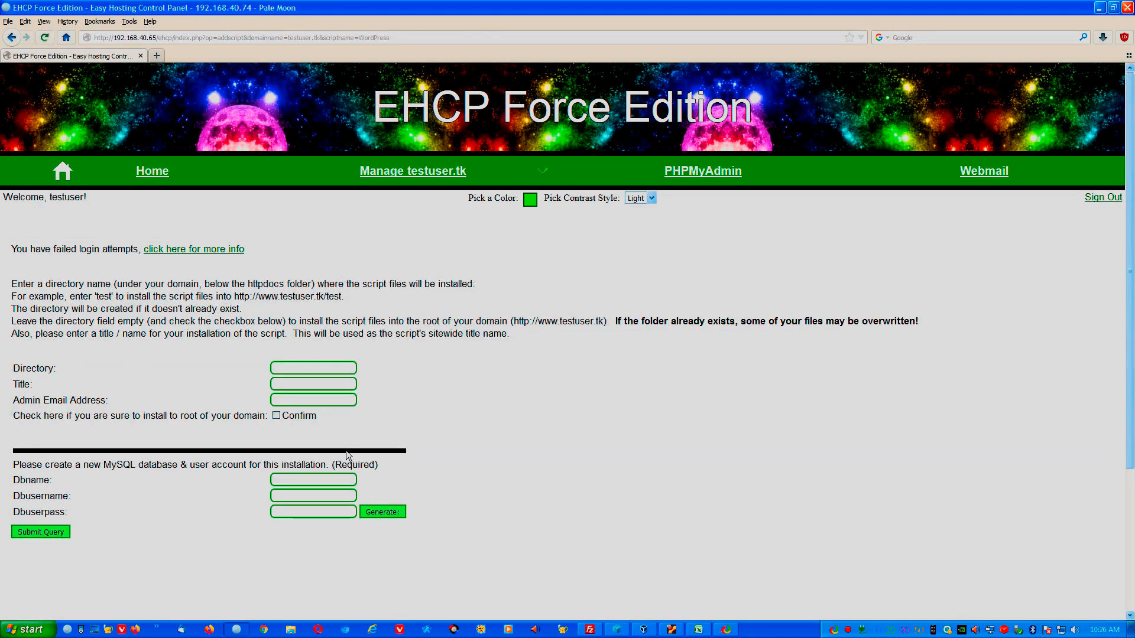
{"action": "left_click", "coordinate": [287, 366]}
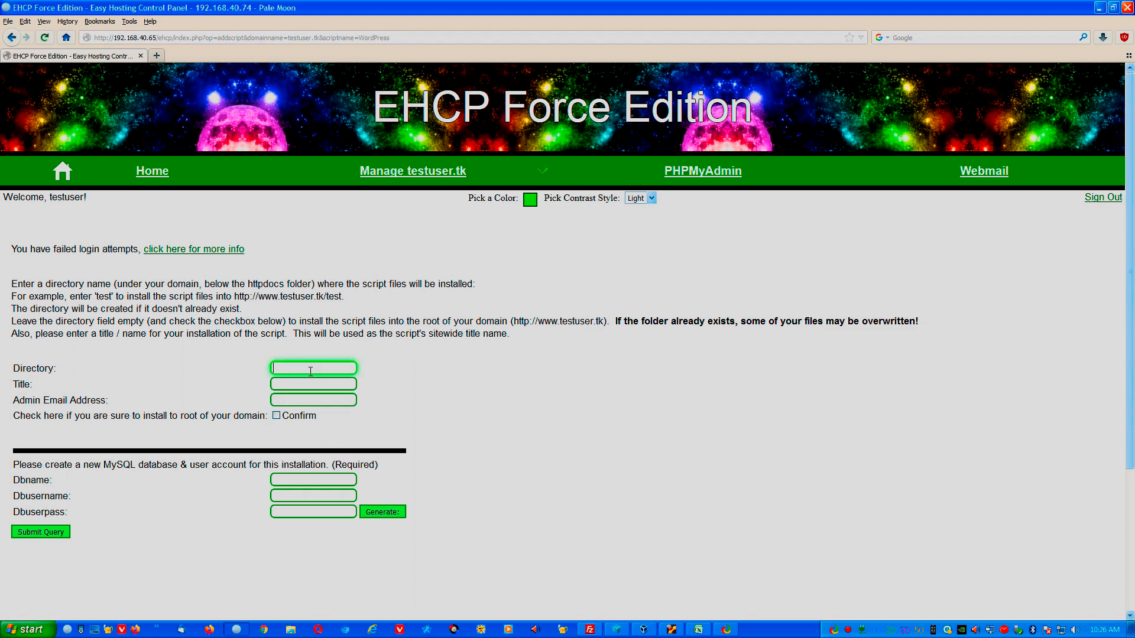
{"action": "type", "text": "subdomains/test"}
{"action": "left_click", "coordinate": [342, 388]}
{"action": "type", "text": "Word"}
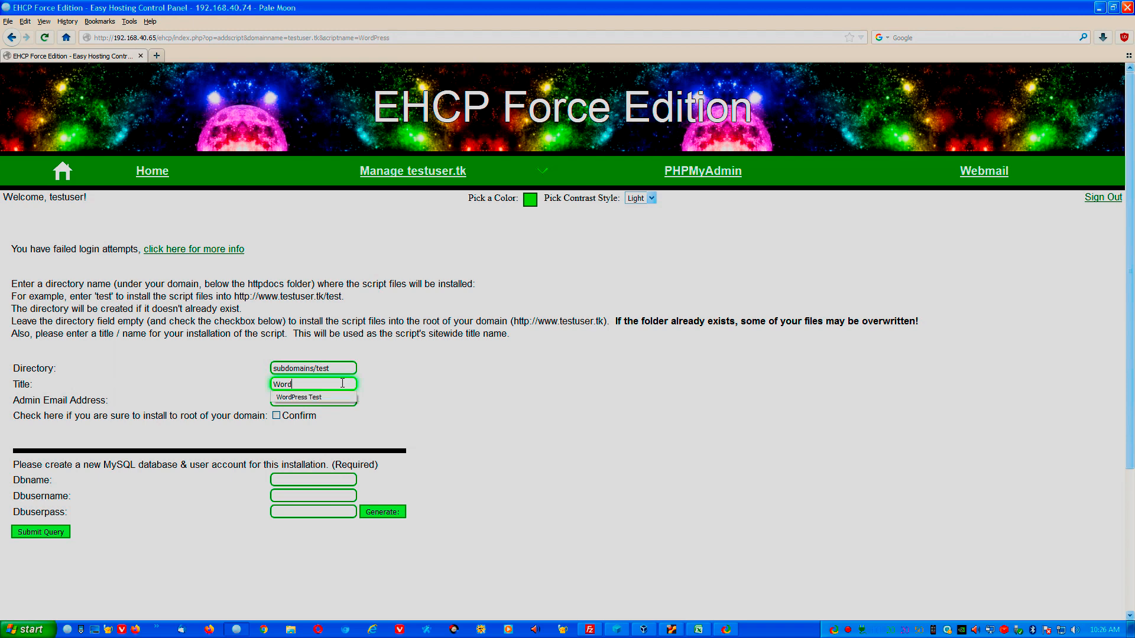
{"action": "type", "text": "Press Subdomain Test"}
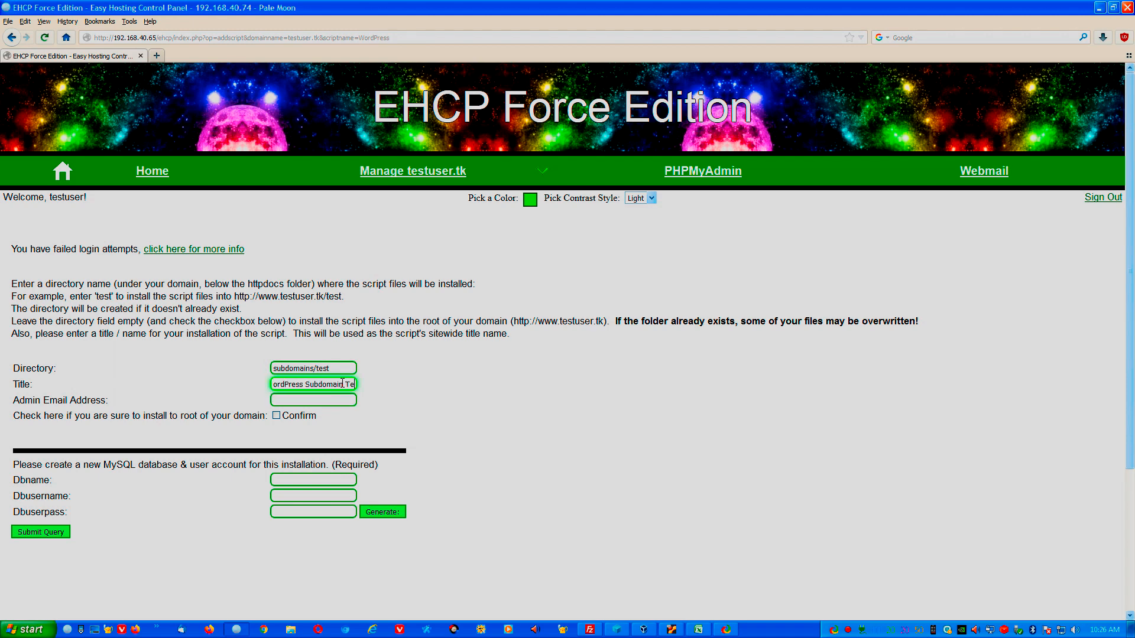
{"action": "key", "text": "Tab"}
{"action": "type", "text": "test"}
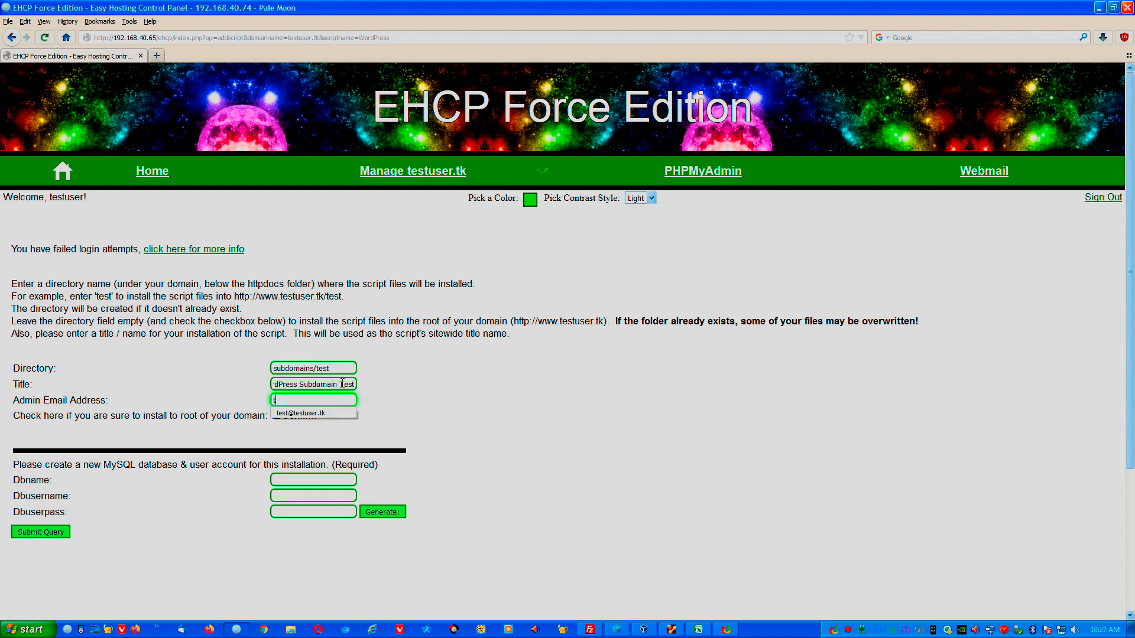
{"action": "left_click", "coordinate": [310, 414]}
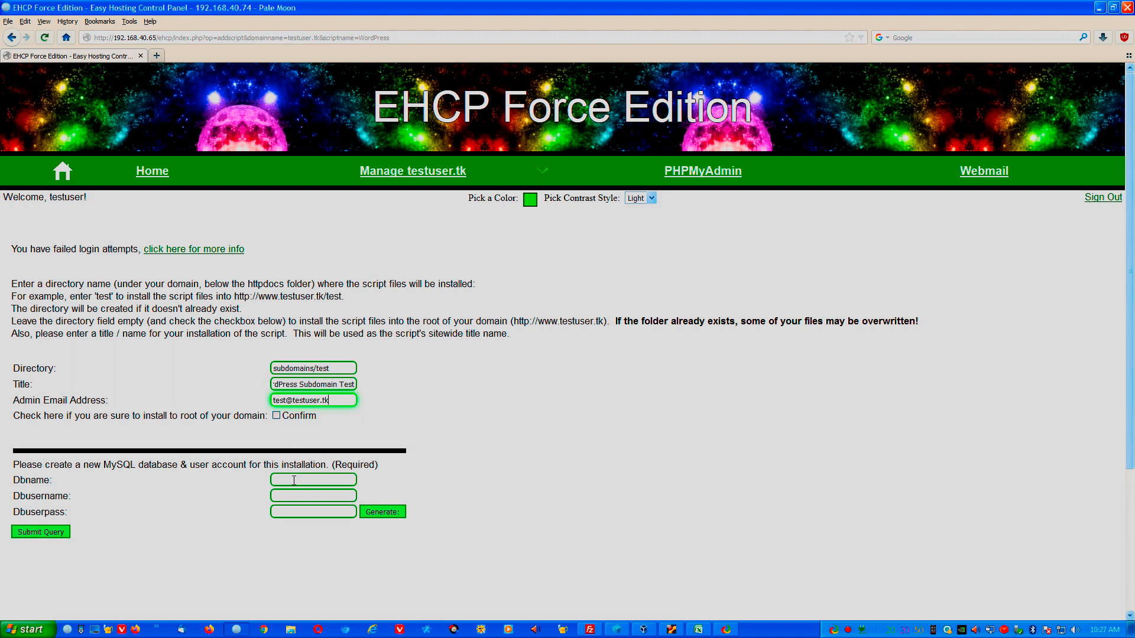
Enter database wordpress_subdomain, user wpsubdomain and its password, then submit the installation.
{"action": "left_click", "coordinate": [317, 482]}
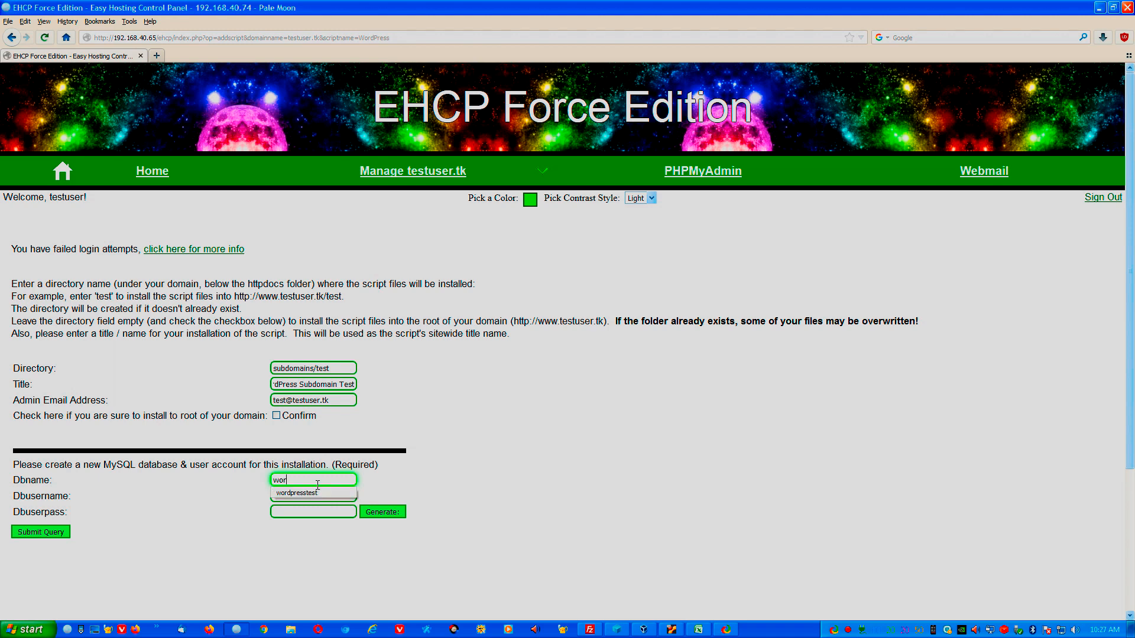
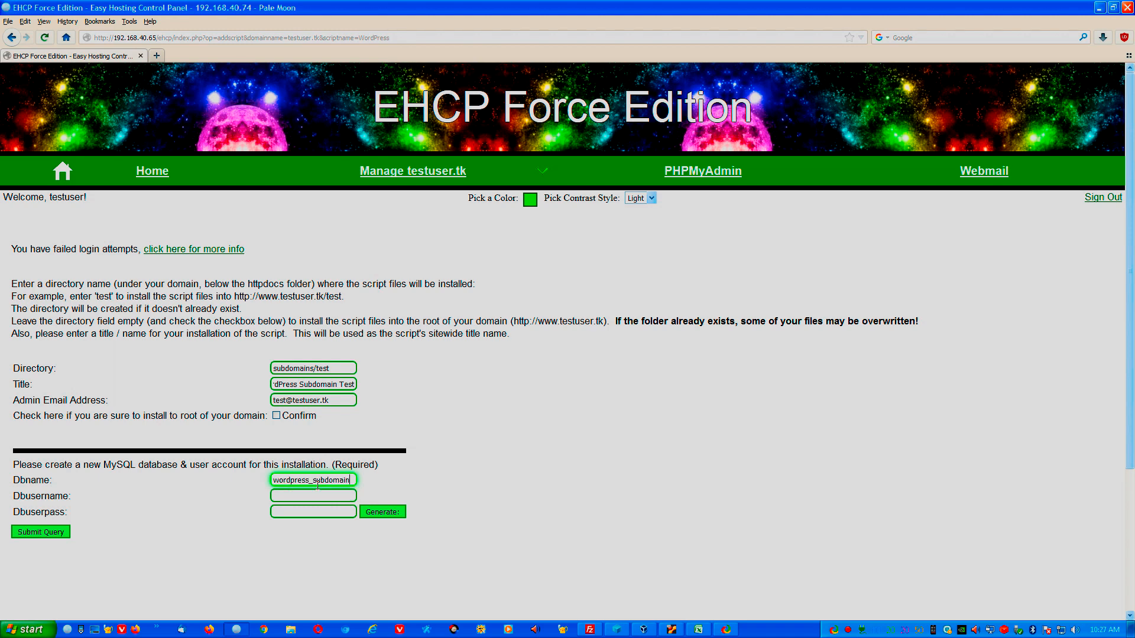
{"action": "key", "text": "Tab"}
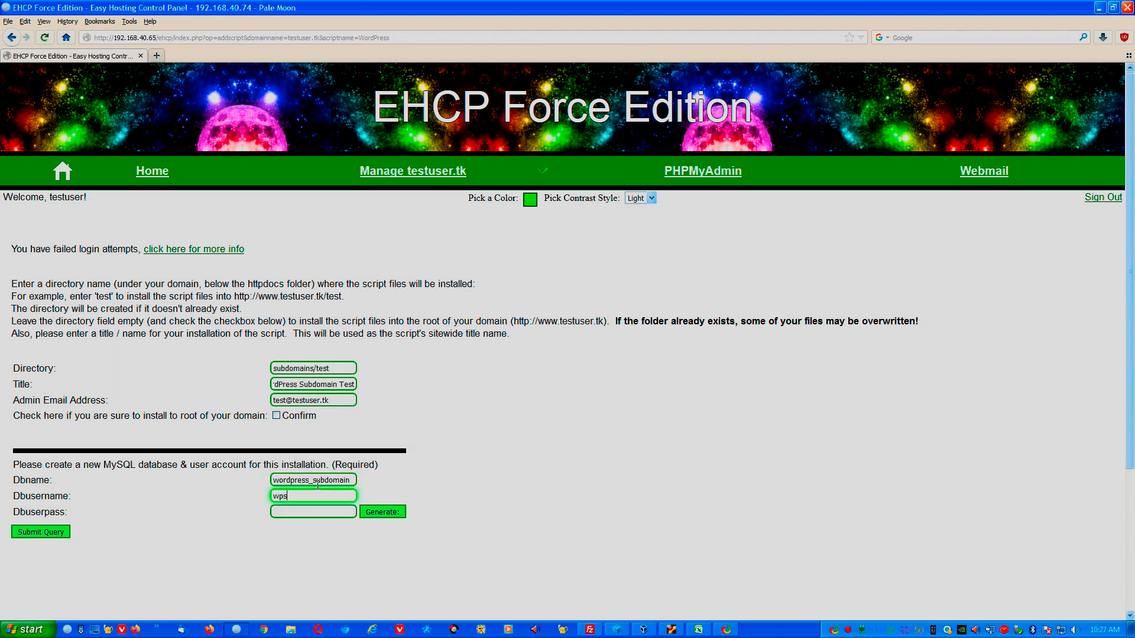
{"action": "key", "text": "Tab"}
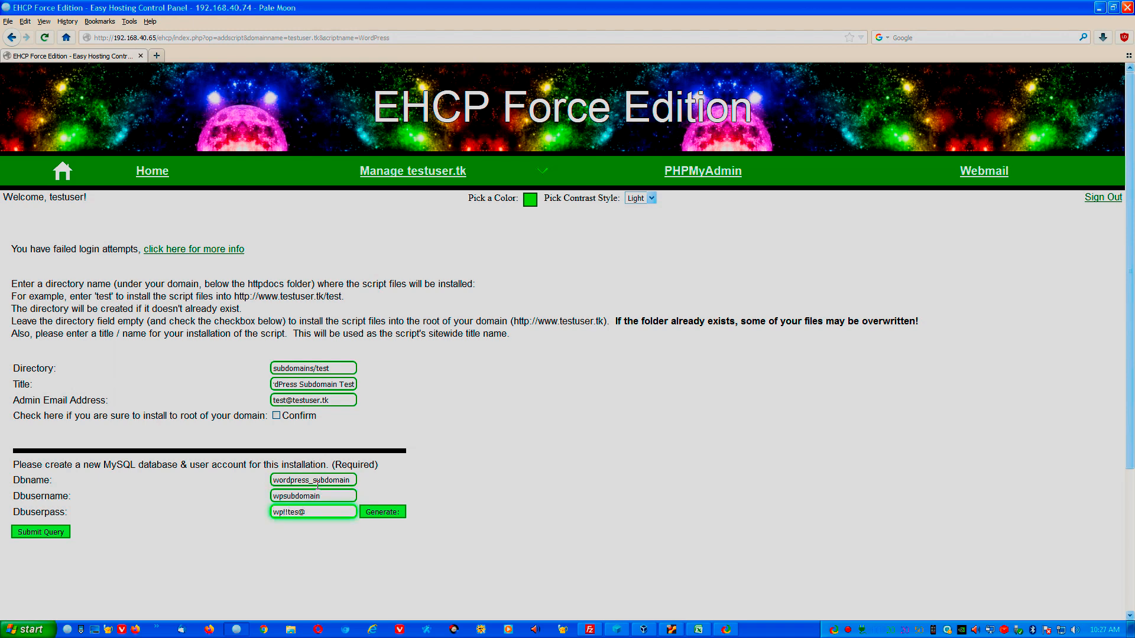
{"action": "left_click", "coordinate": [49, 535]}
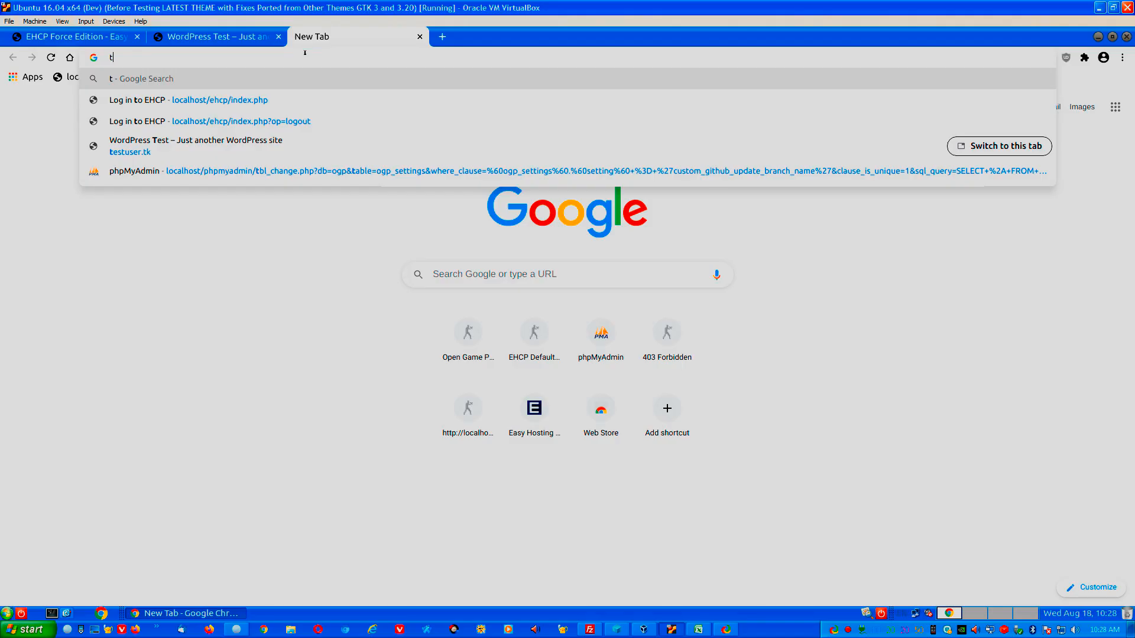
Load testuser.tk, then test.testuser.tk in a new tab.
{"action": "type", "text": "testuser.tk"}
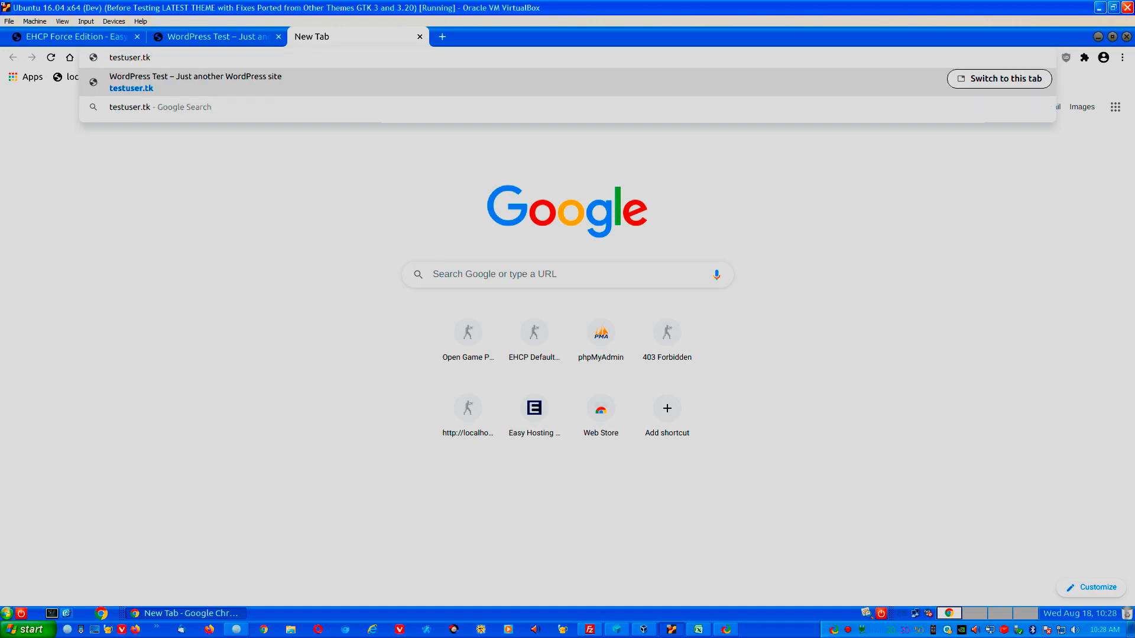
{"action": "key", "text": "Return"}
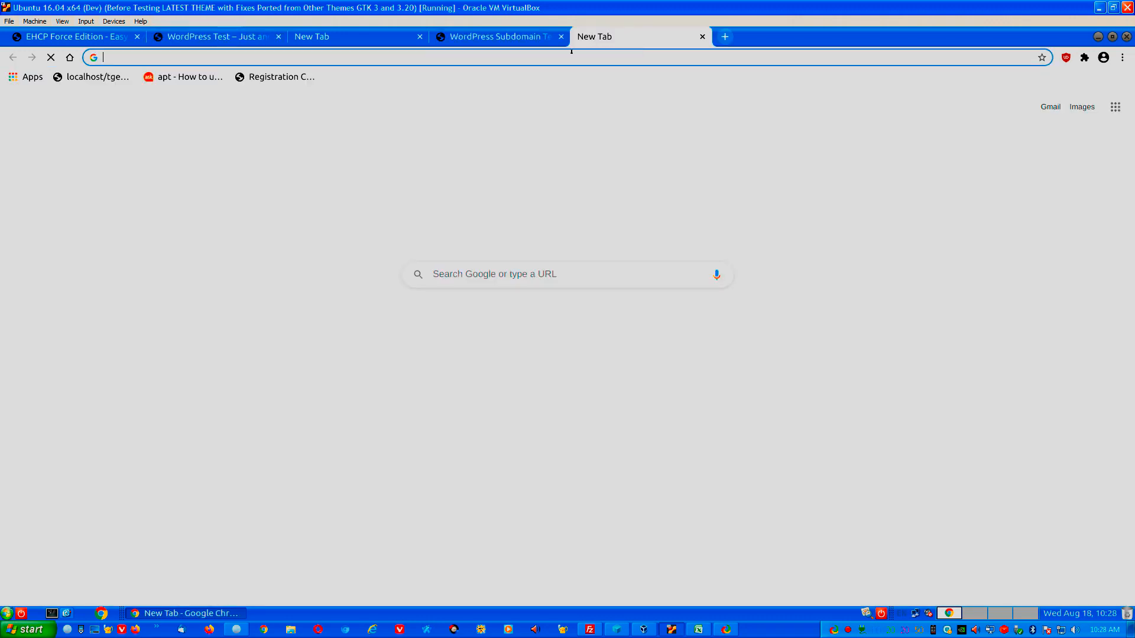
{"action": "type", "text": "https://test.testuser.tk/"}
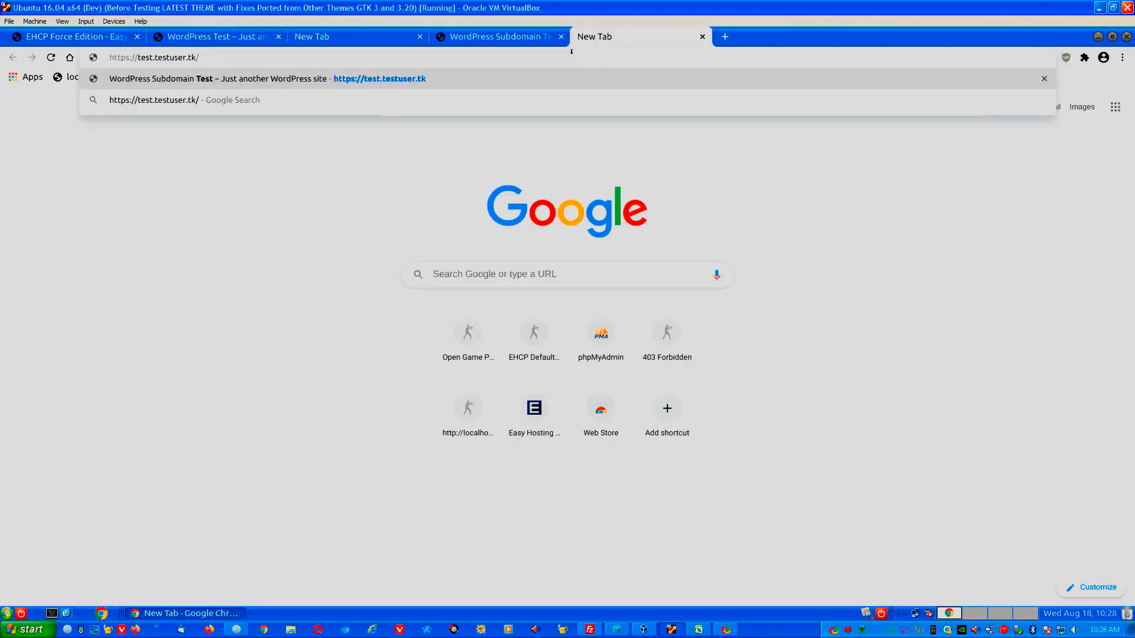
Log in as admin on the test.testuser.tk WordPress login page.
{"action": "left_click", "coordinate": [522, 36]}
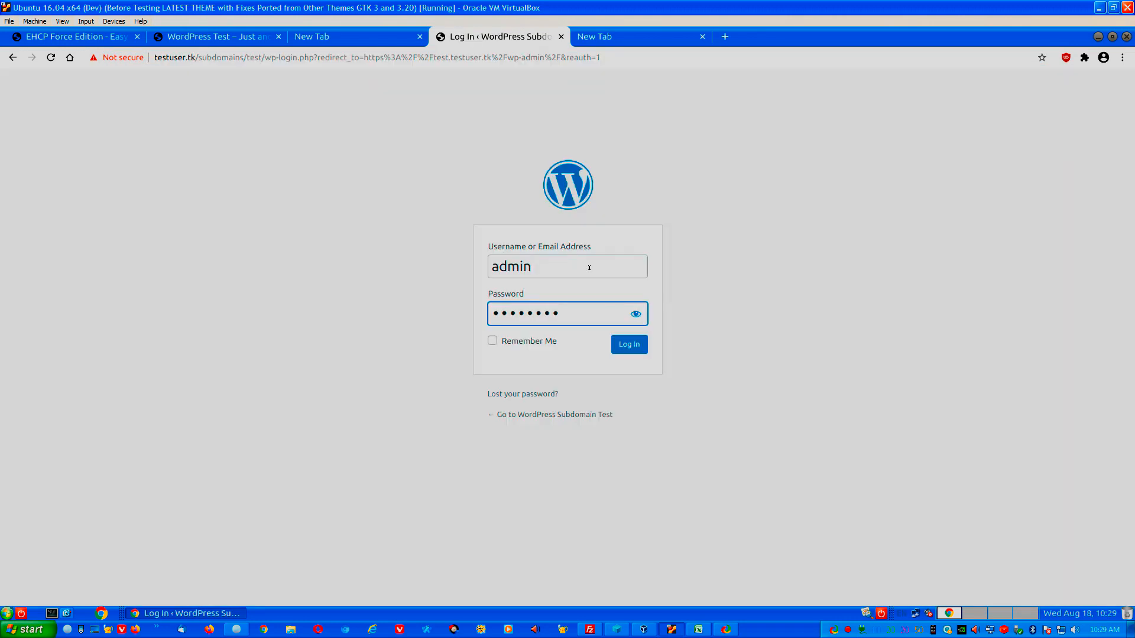
{"action": "type", "text": "•"}
{"action": "key", "text": "Return"}
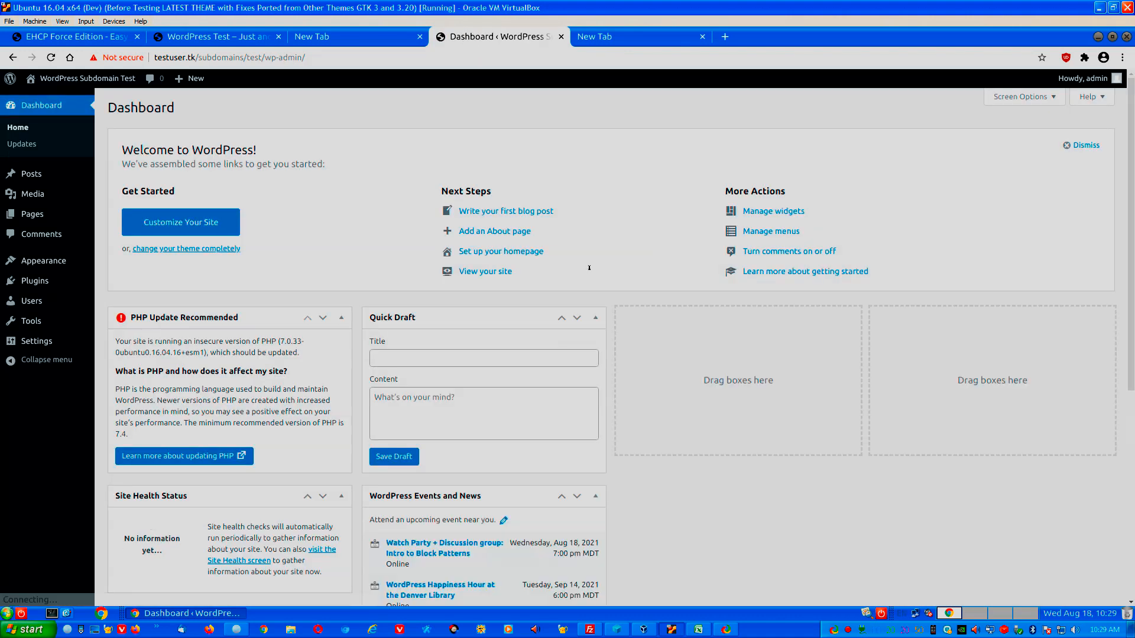
{"action": "left_click", "coordinate": [27, 344]}
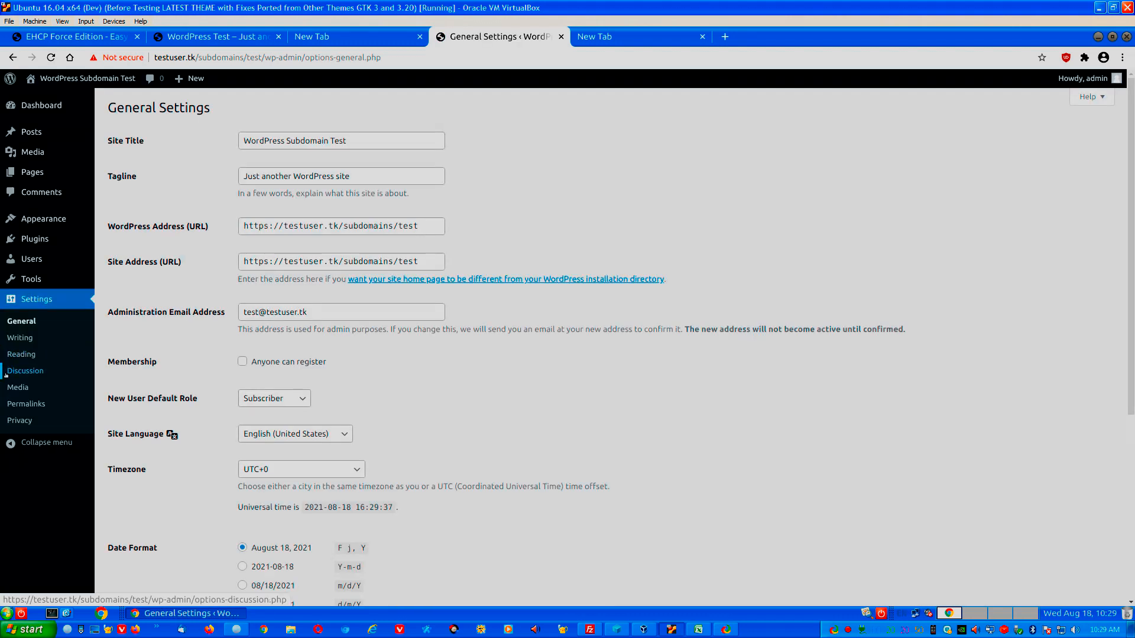
{"action": "left_click", "coordinate": [284, 226]}
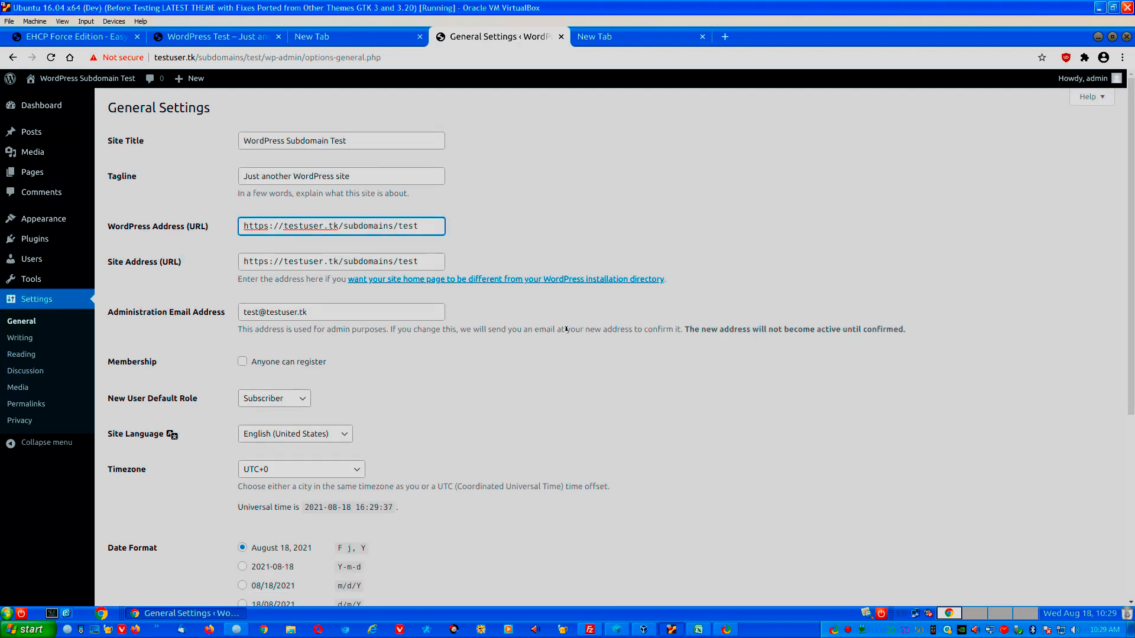
{"action": "type", "text": "test."}
{"action": "key", "text": "Delete"}
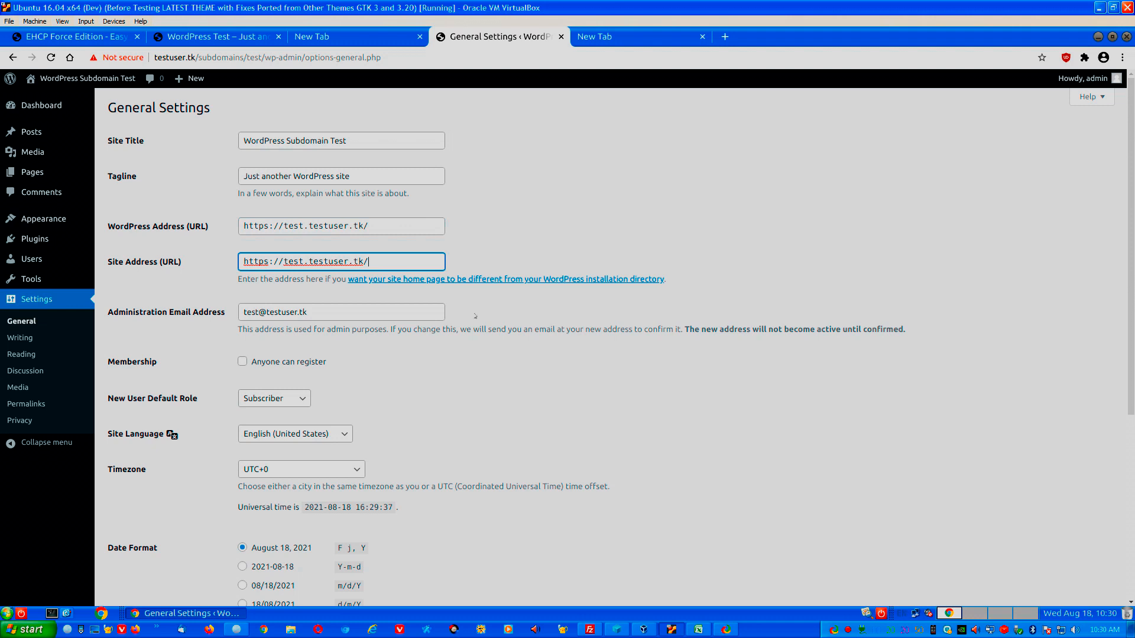
{"action": "scroll", "coordinate": [108, 553], "scroll_direction": "down", "scroll_amount": 5}
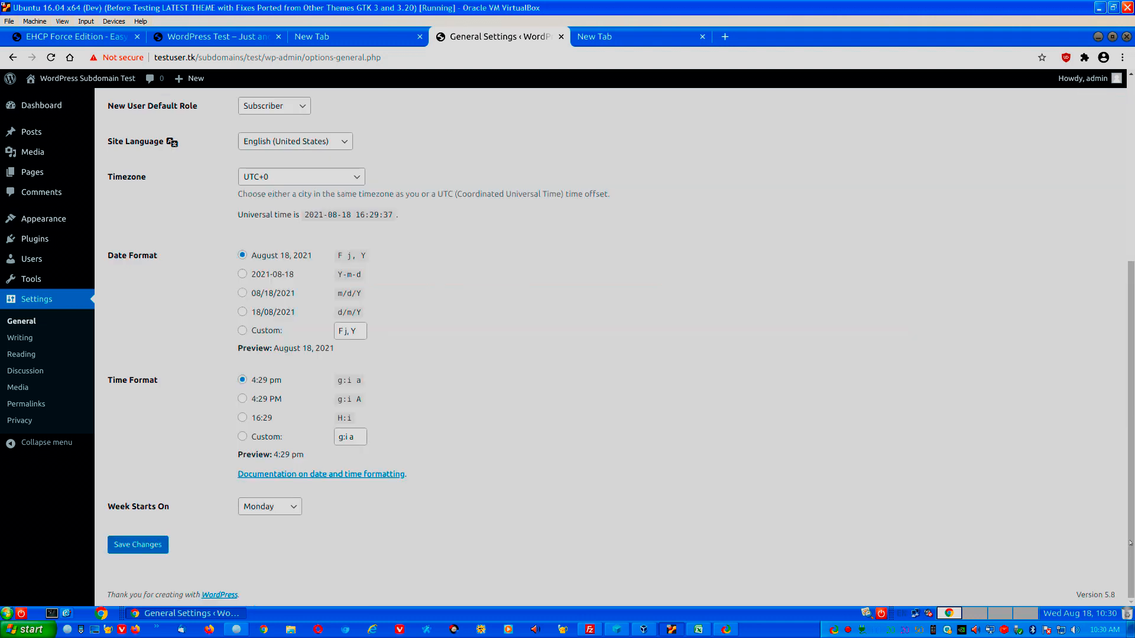
{"action": "left_click", "coordinate": [127, 546]}
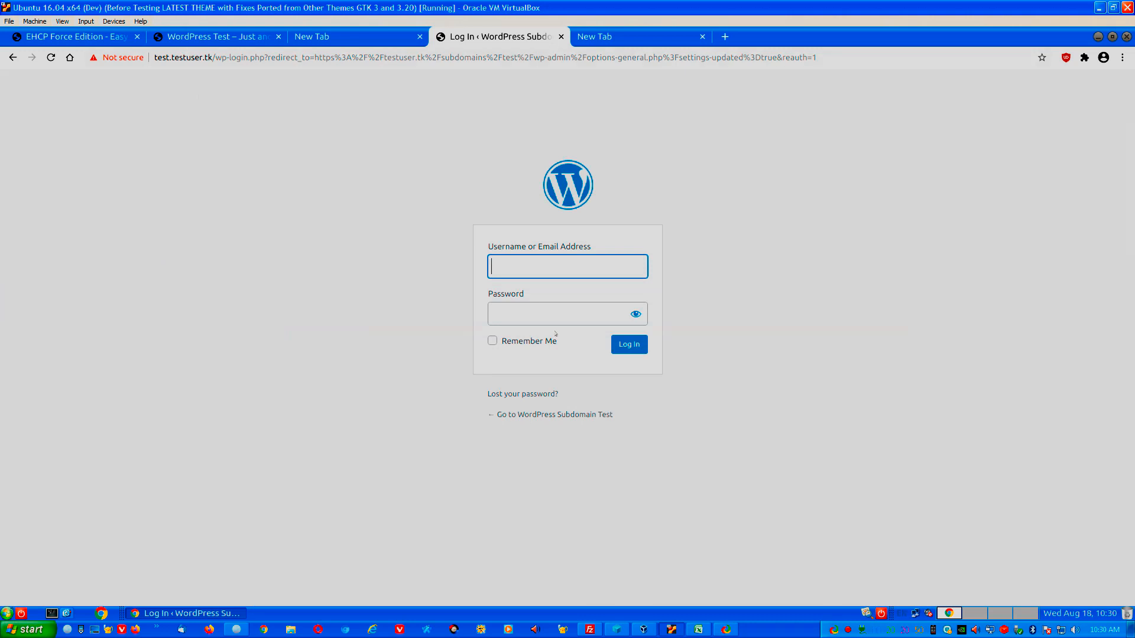
Log in as admin on test.testuser.tk and open the Posts list.
{"action": "left_click_drag", "start_coordinate": [215, 55], "coordinate": [937, 75]}
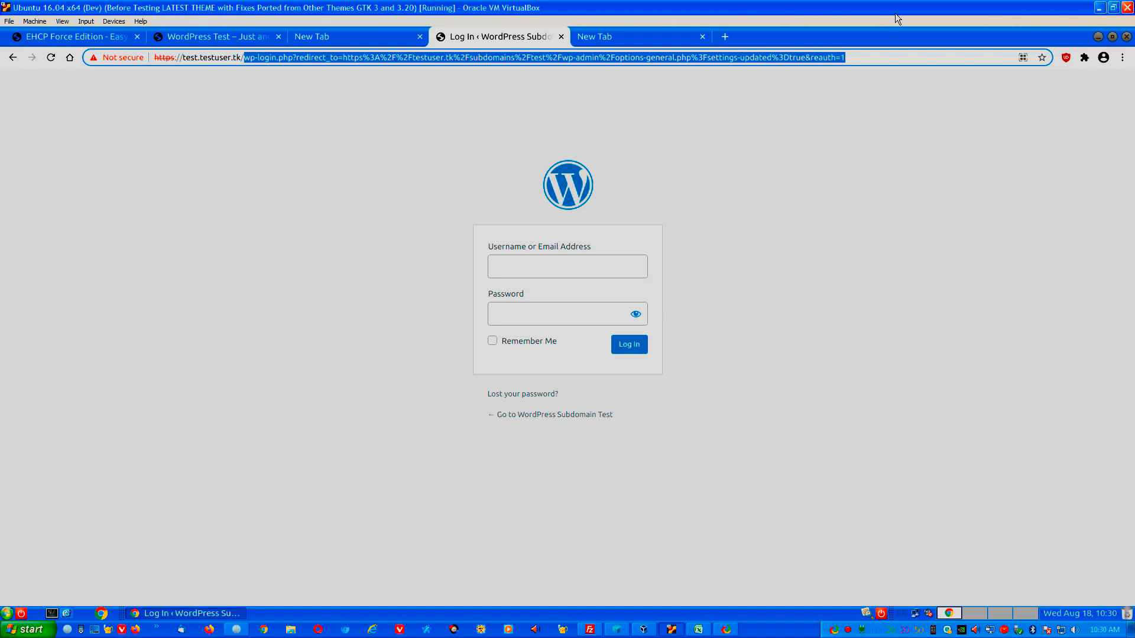
{"action": "left_click", "coordinate": [523, 267]}
{"action": "type", "text": "admin"}
{"action": "key", "text": "Tab"}
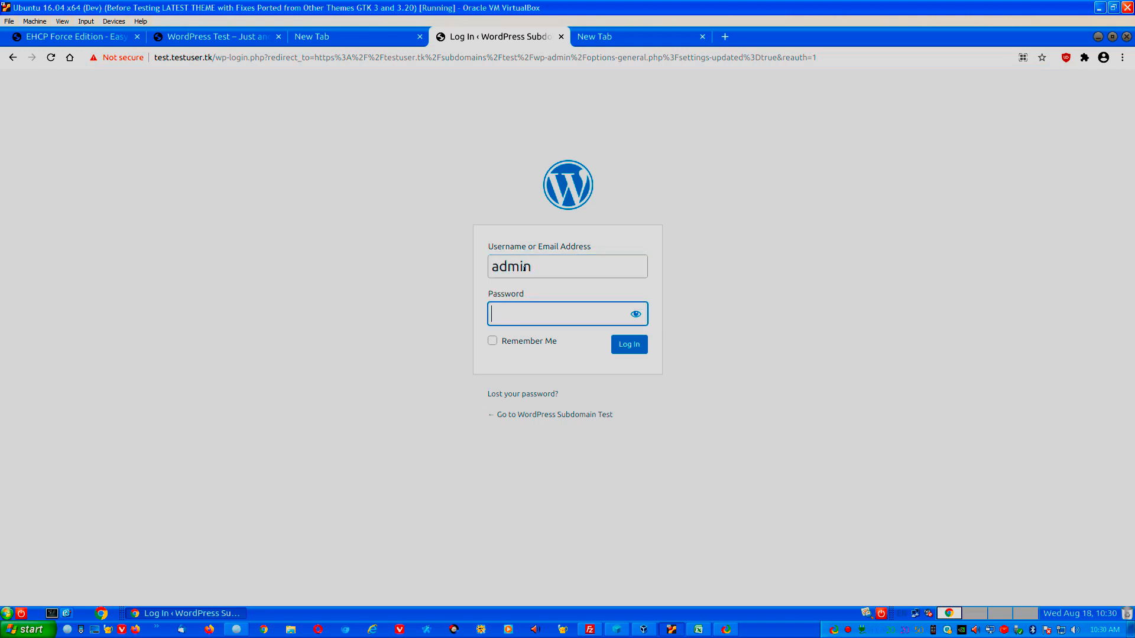
{"action": "type", "text": "*********"}
{"action": "key", "text": "Return"}
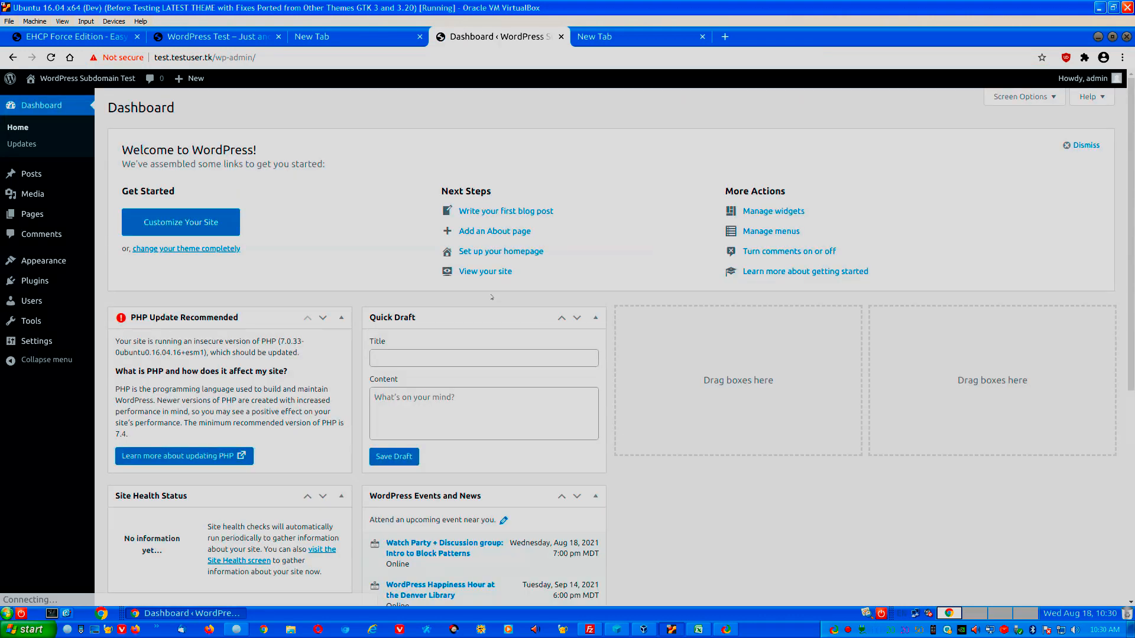
{"action": "left_click", "coordinate": [31, 174]}
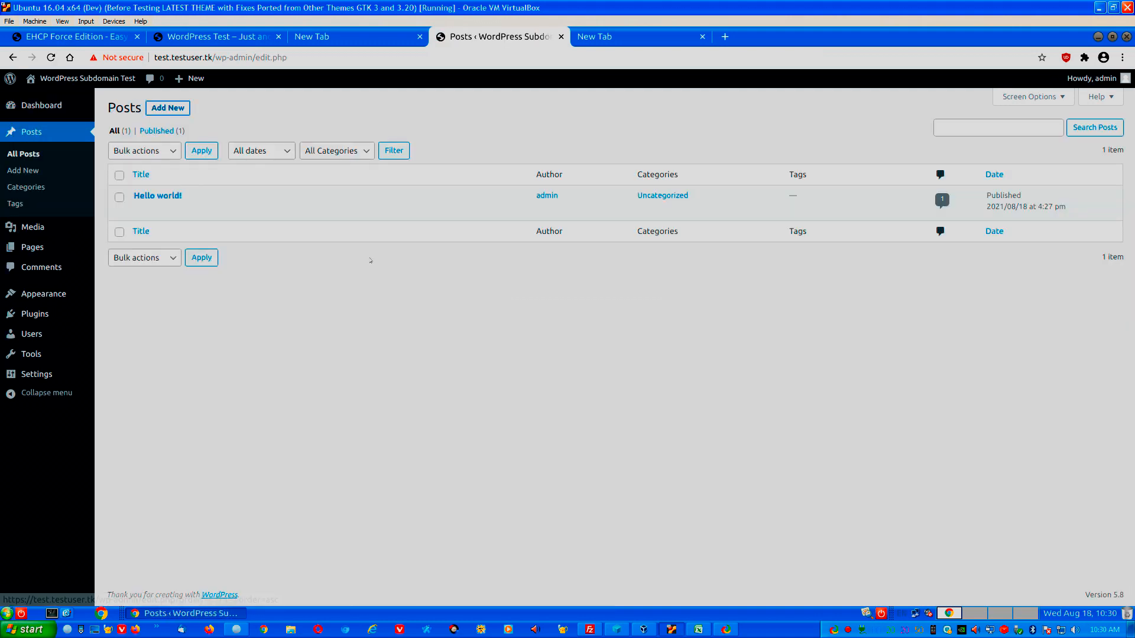
Start a new post, dismiss the welcome guide, and title it Test.
{"action": "mouse_move", "coordinate": [356, 193]}
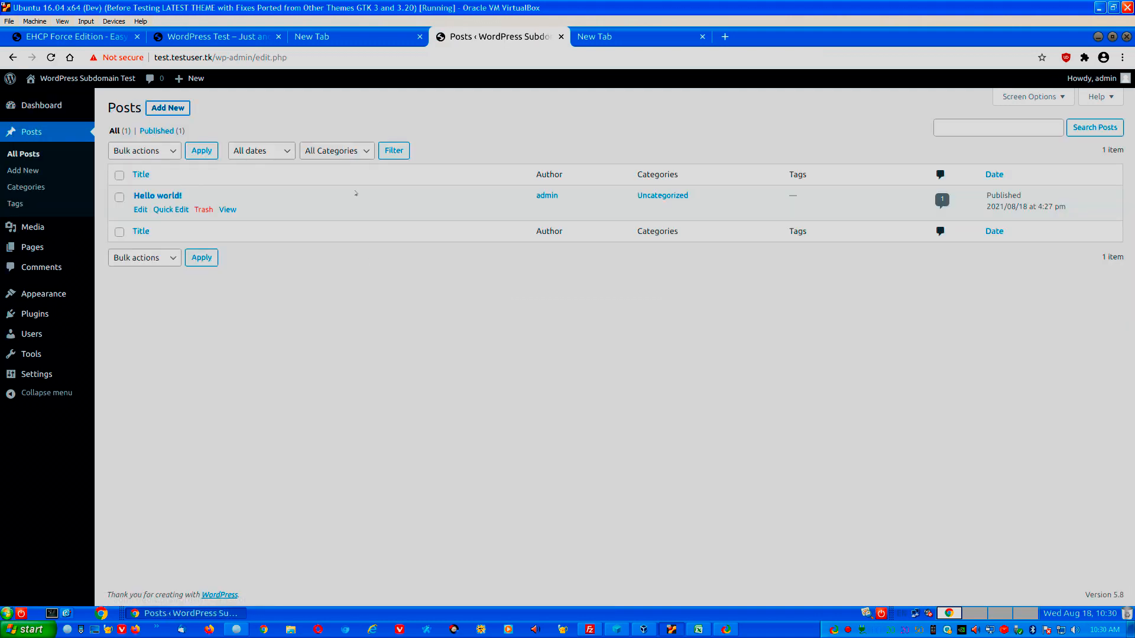
{"action": "left_click", "coordinate": [171, 106]}
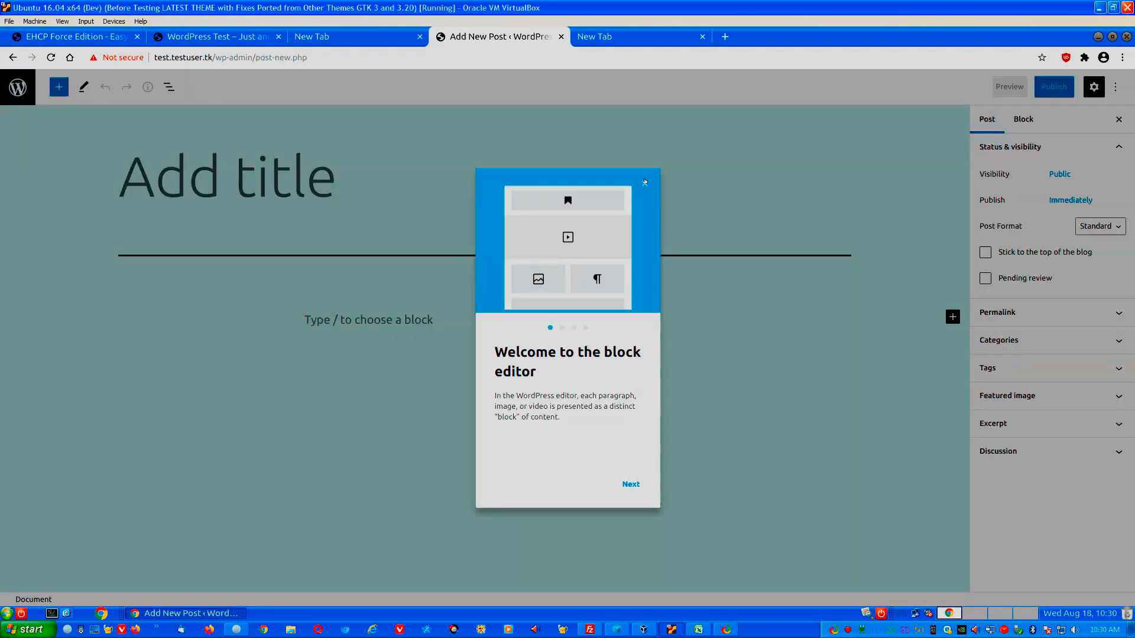
{"action": "left_click", "coordinate": [311, 201]}
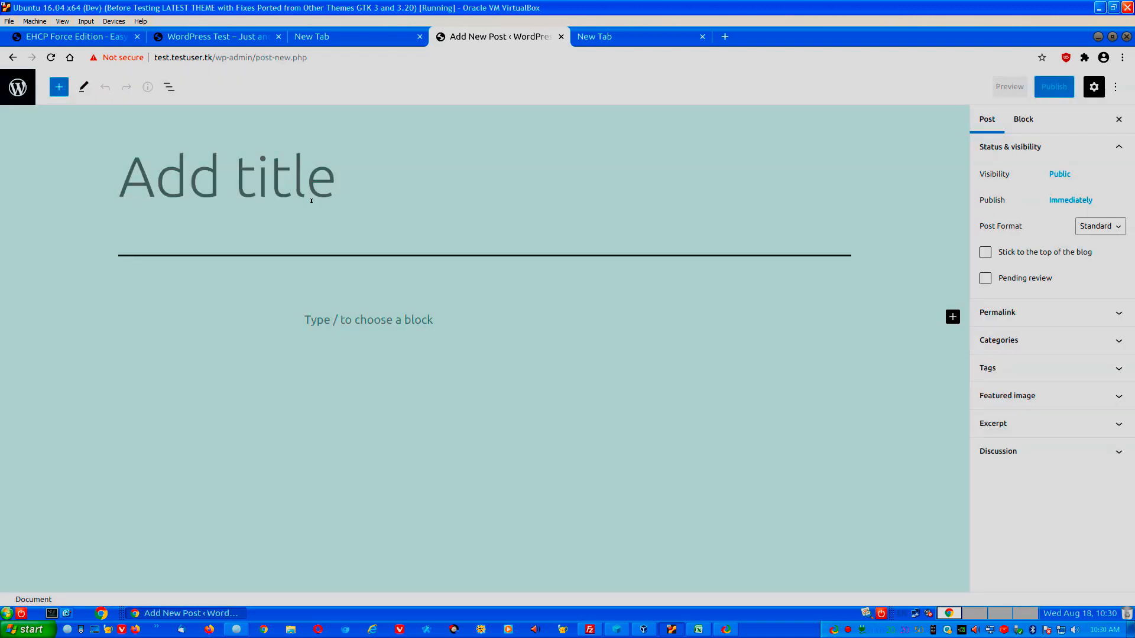
{"action": "type", "text": "Test"}
{"action": "key", "text": "Return"}
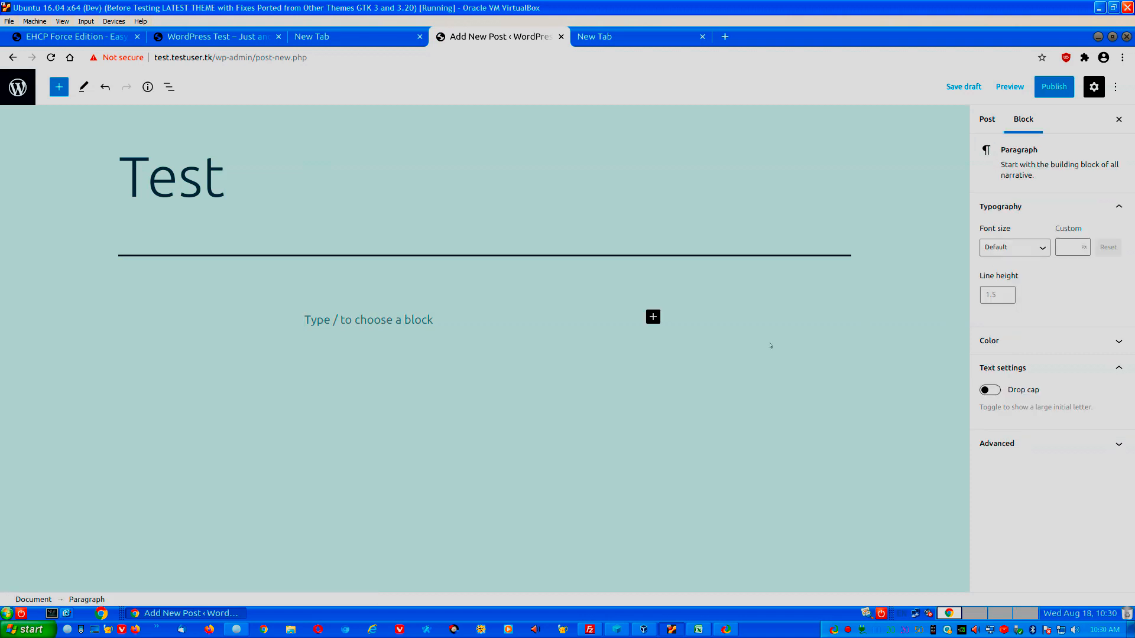
Enter the body text Test and publish the post.
{"action": "type", "text": "Test"}
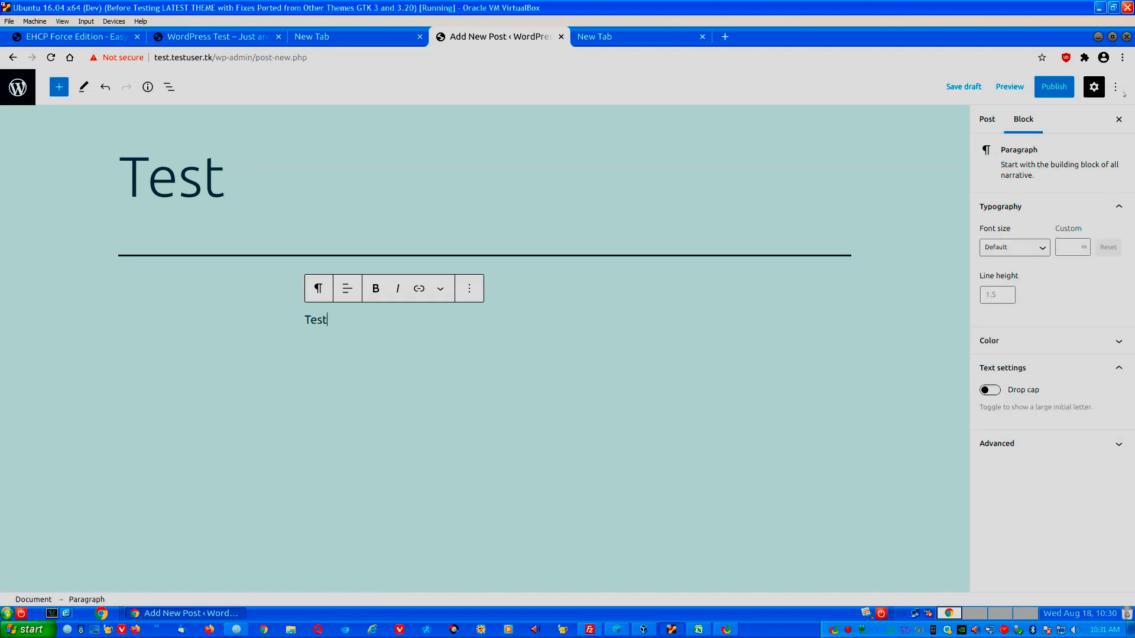
{"action": "left_click", "coordinate": [1054, 86]}
{"action": "left_click", "coordinate": [1017, 87]}
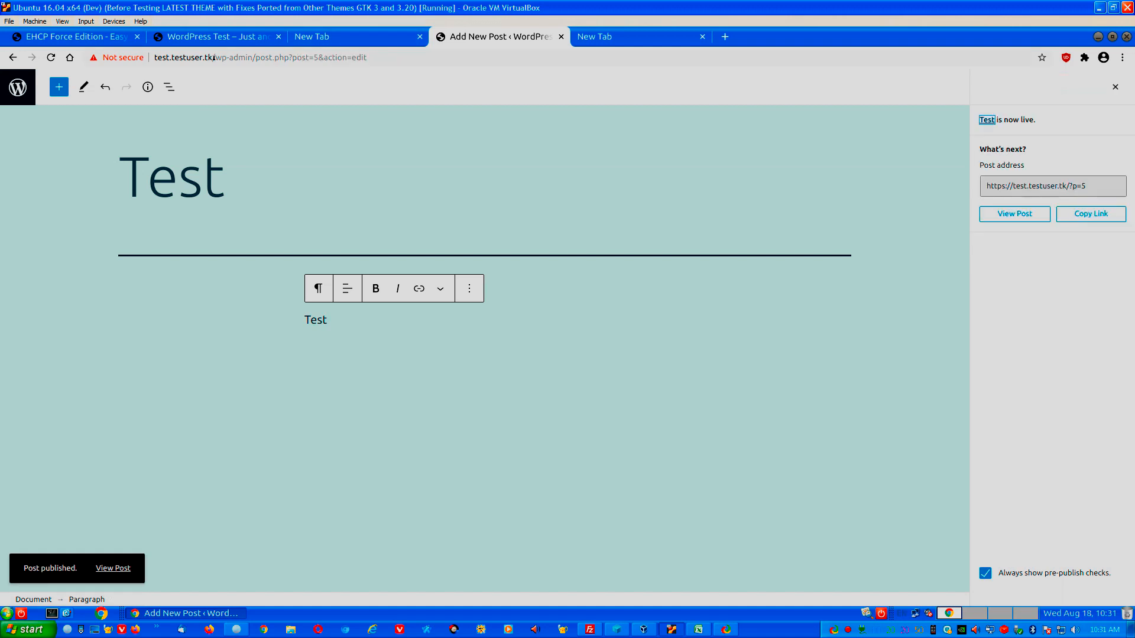
{"action": "left_click_drag", "start_coordinate": [214, 57], "coordinate": [582, 110]}
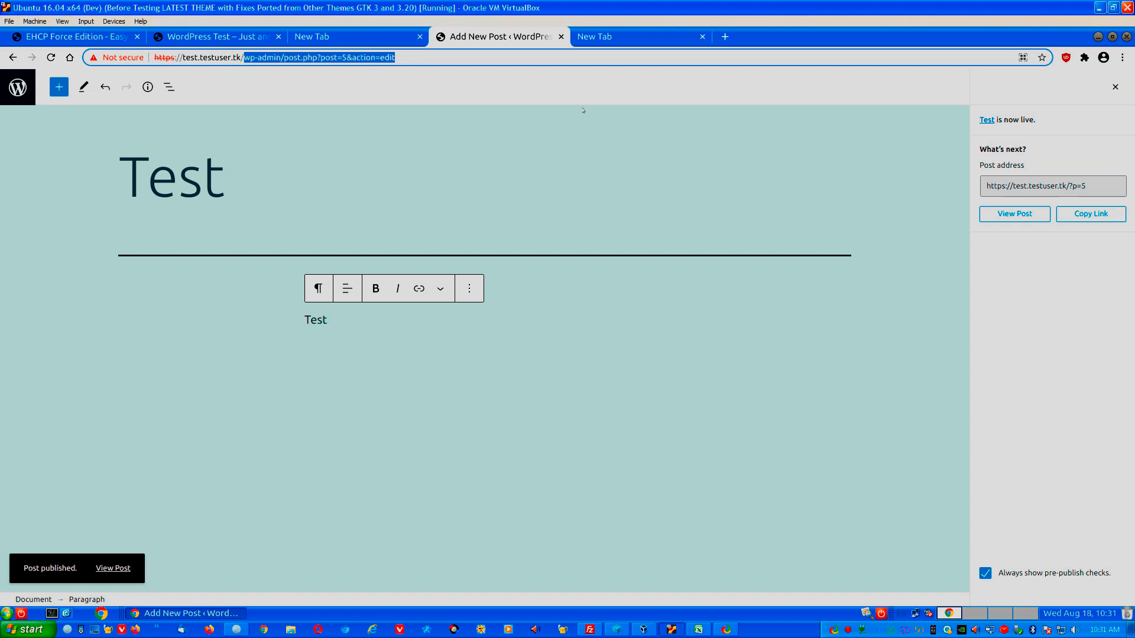
Check that test.testuser.tk shows the Test post but reloaded testuser.tk doesn't, then return to FileZilla.
{"action": "key", "text": "BackSpace"}
{"action": "key", "text": "Return"}
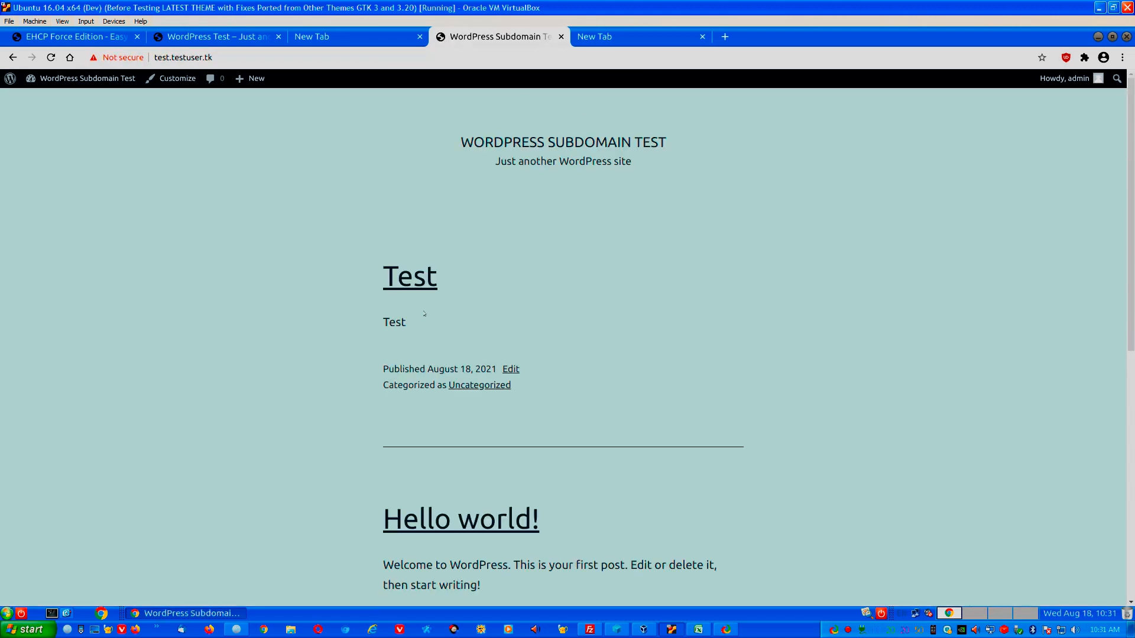
{"action": "left_click", "coordinate": [213, 36]}
{"action": "key", "text": "Return"}
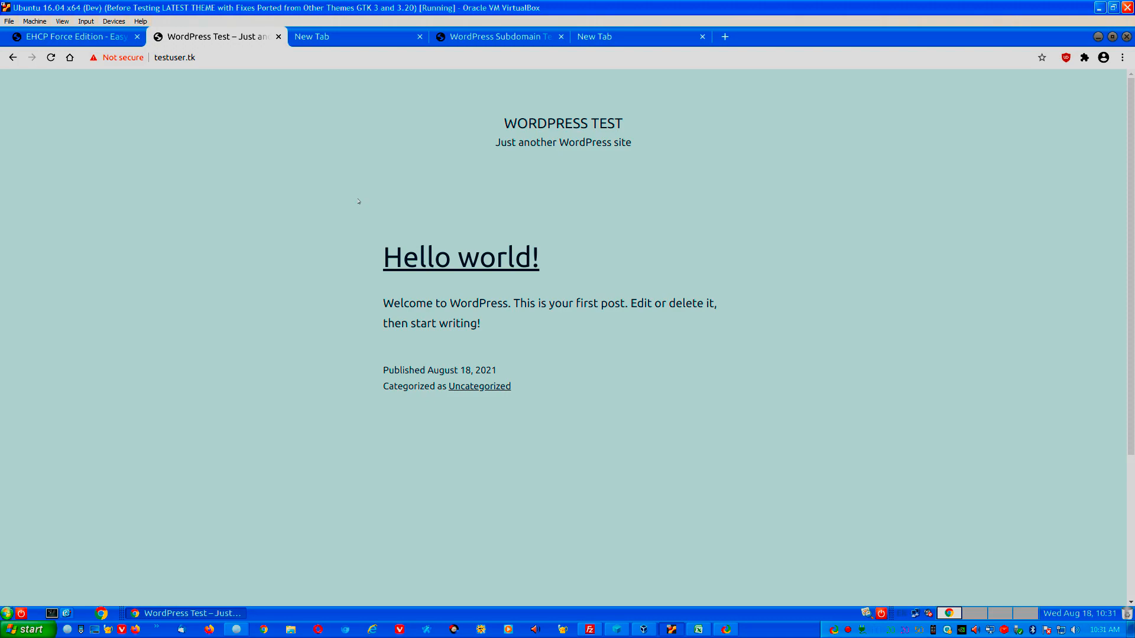
{"action": "left_click", "coordinate": [589, 629]}
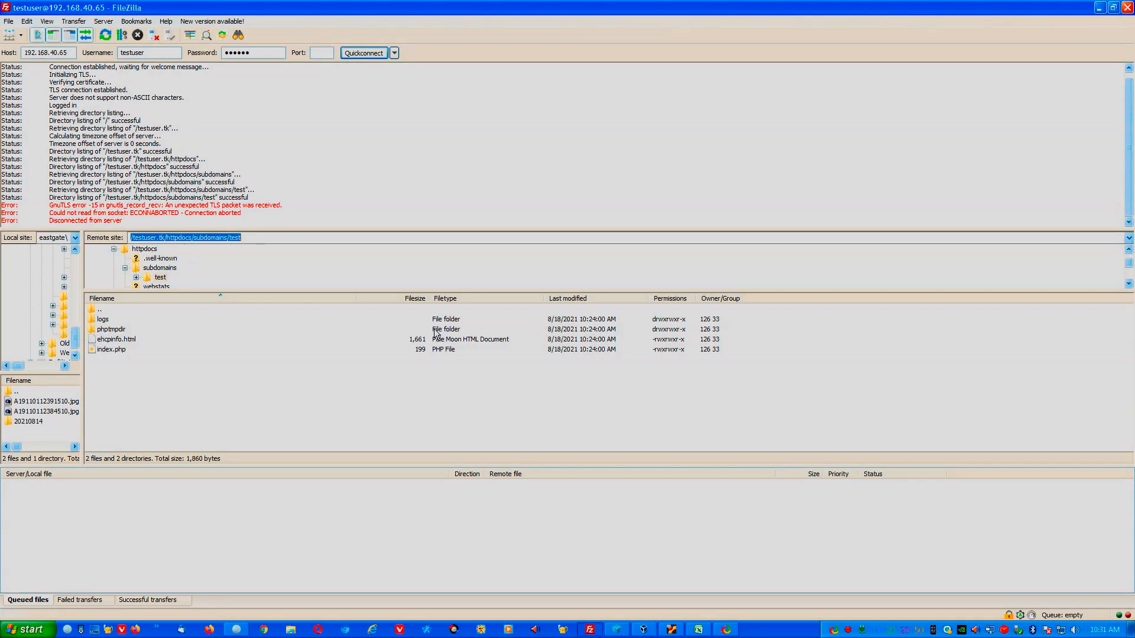
Shorten FileZilla's remote path to /testuser.tk/httpdocs and browse its WordPress folders like wp-includes.
{"action": "scroll", "coordinate": [1130, 263], "scroll_direction": "up", "scroll_amount": 1}
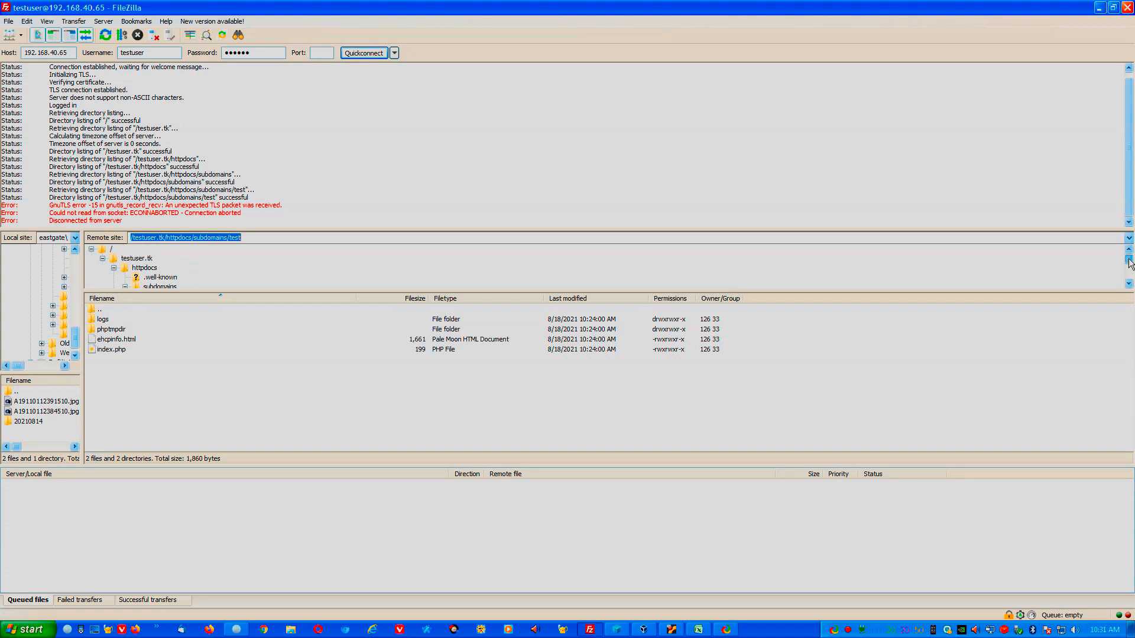
{"action": "left_click", "coordinate": [198, 238]}
{"action": "left_click_drag", "start_coordinate": [195, 239], "coordinate": [242, 239]}
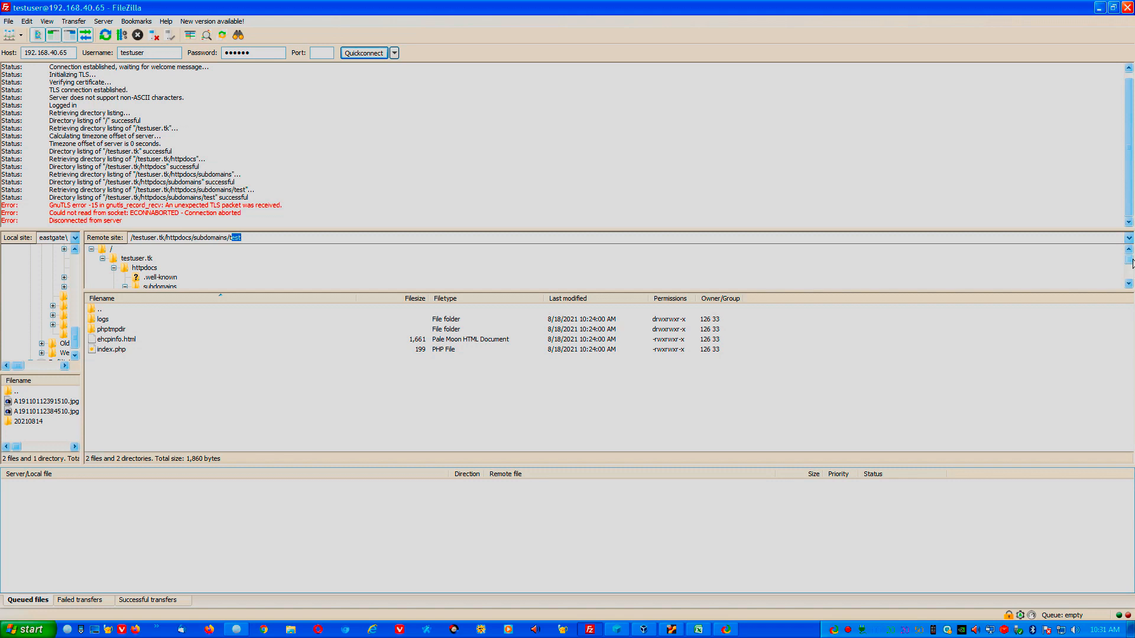
{"action": "left_click", "coordinate": [142, 271]}
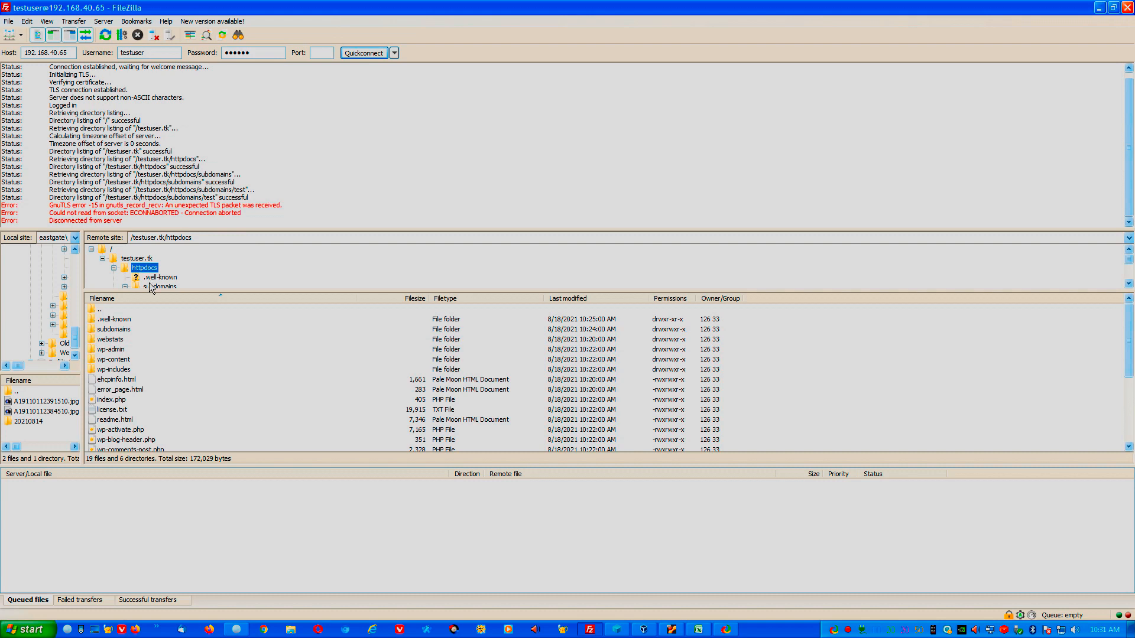
{"action": "left_click", "coordinate": [130, 370]}
{"action": "scroll", "coordinate": [130, 366], "scroll_direction": "down", "scroll_amount": 4}
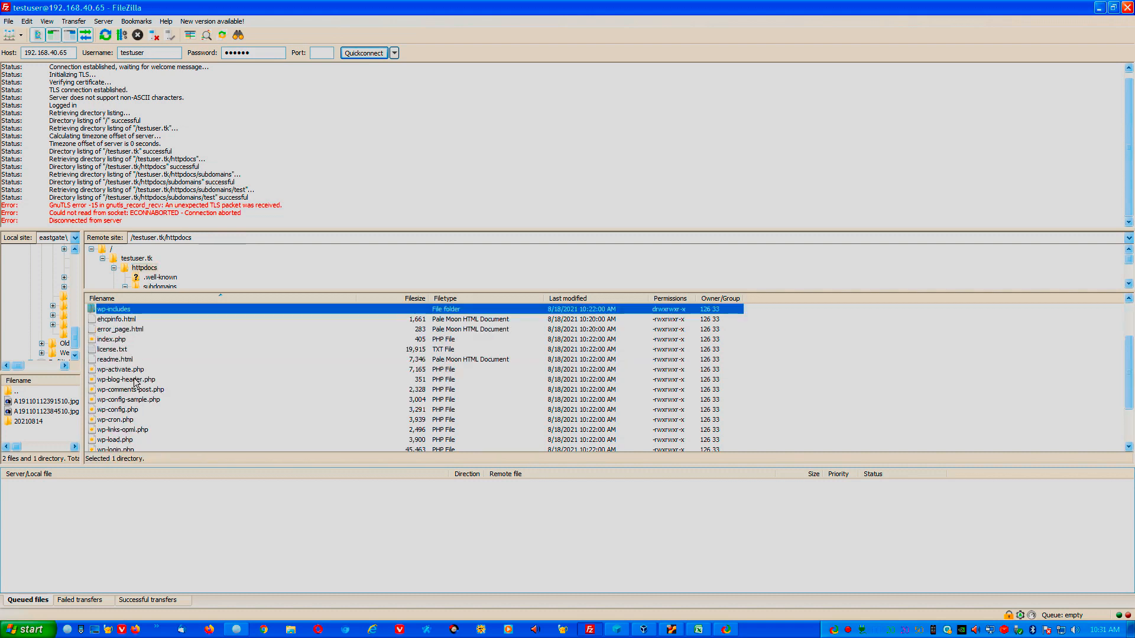
{"action": "scroll", "coordinate": [143, 416], "scroll_direction": "up", "scroll_amount": 1}
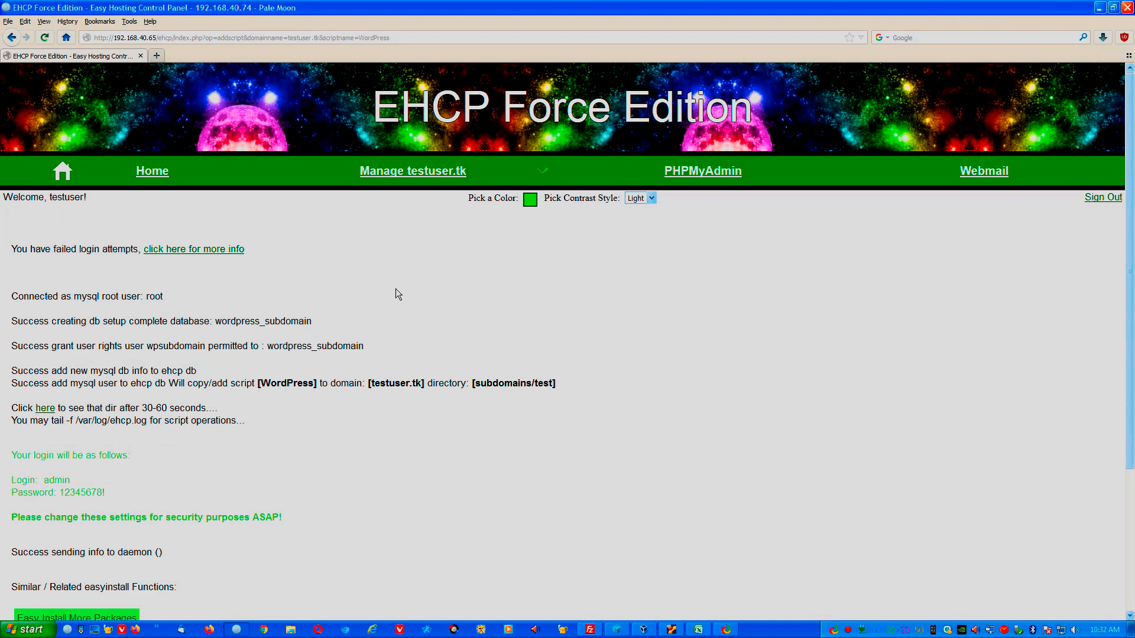
Open testuser.tk's management page and its Add Email Account form.
{"action": "mouse_move", "coordinate": [467, 184]}
{"action": "left_click", "coordinate": [468, 183]}
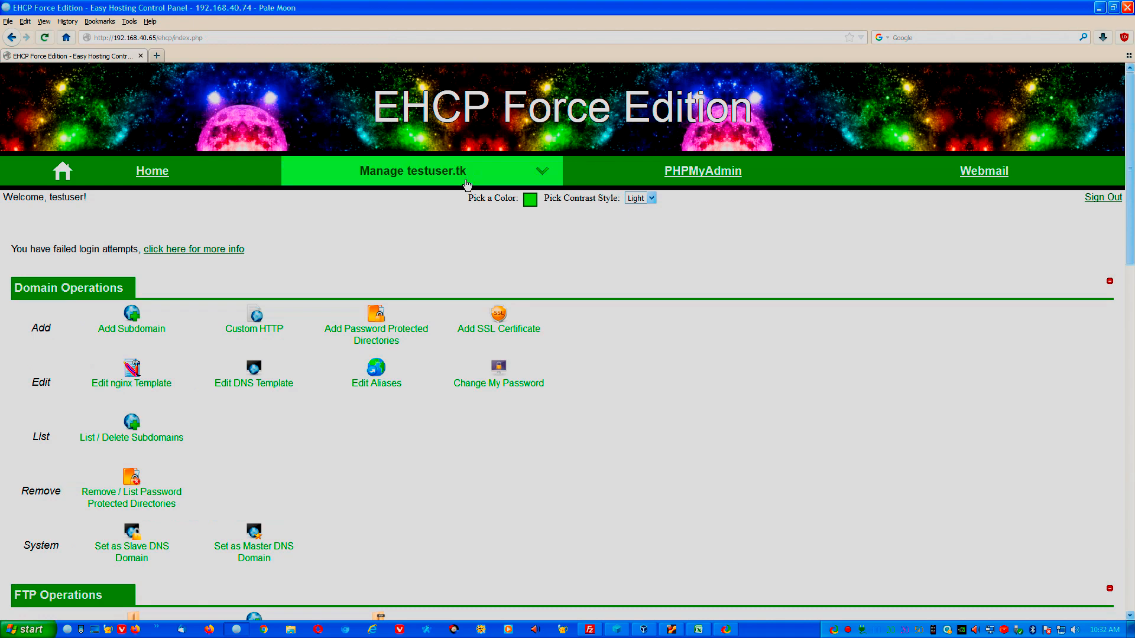
{"action": "scroll", "coordinate": [222, 374], "scroll_direction": "down", "scroll_amount": 10}
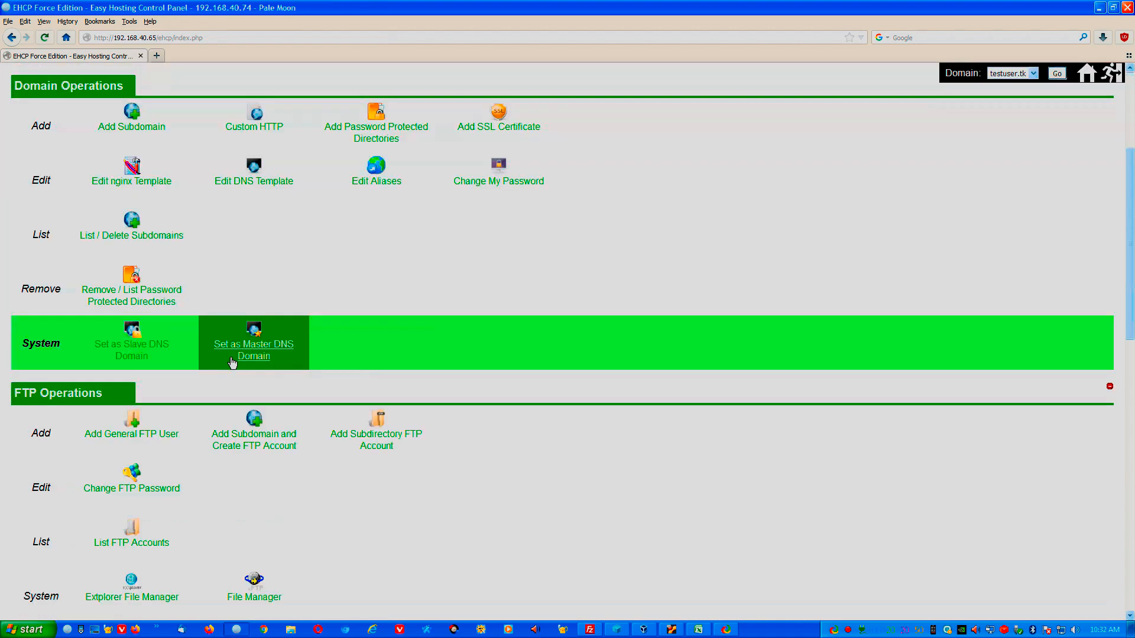
{"action": "scroll", "coordinate": [207, 390], "scroll_direction": "down", "scroll_amount": 2}
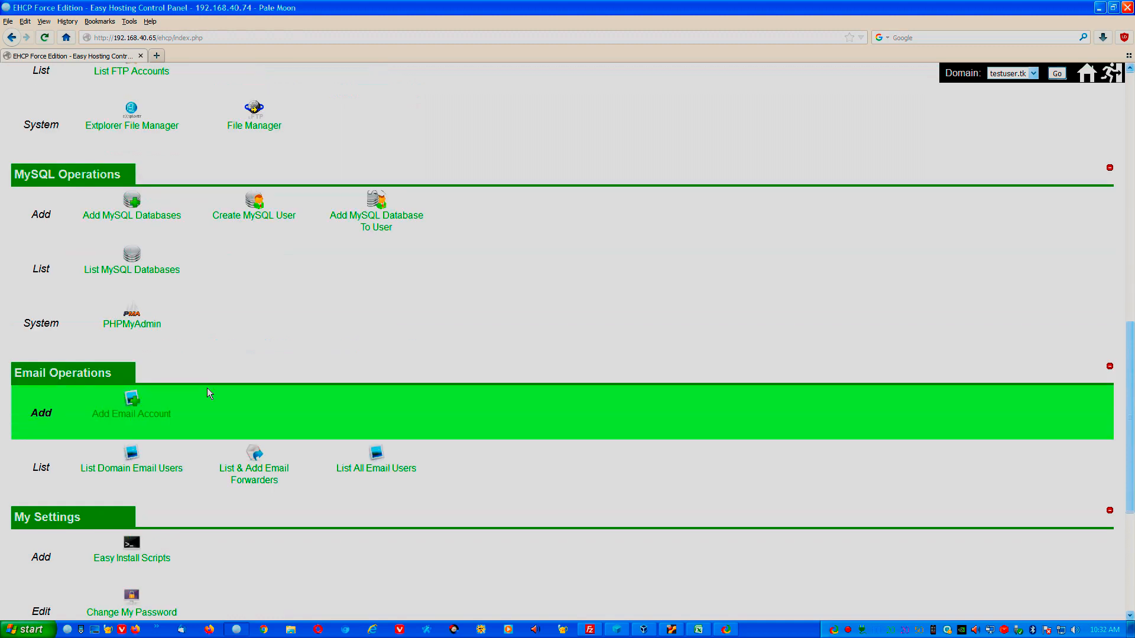
{"action": "left_click", "coordinate": [148, 413]}
Fill in the new account's address and password, then submit to create the mailbox.
{"action": "left_click", "coordinate": [210, 323]}
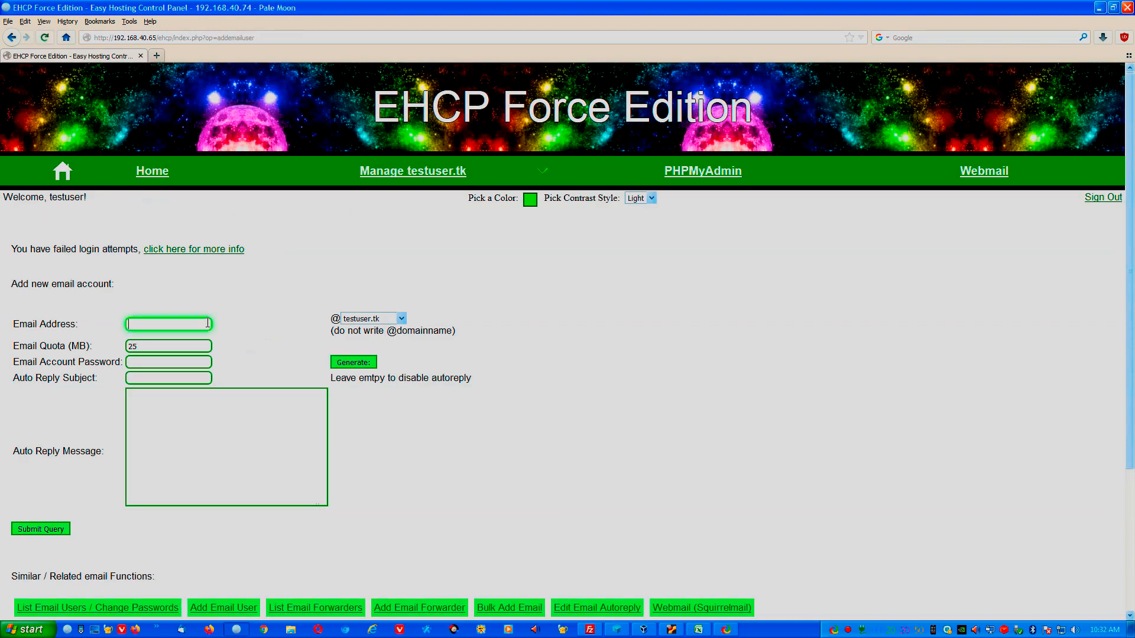
{"action": "type", "text": "test"}
{"action": "left_click", "coordinate": [195, 362]}
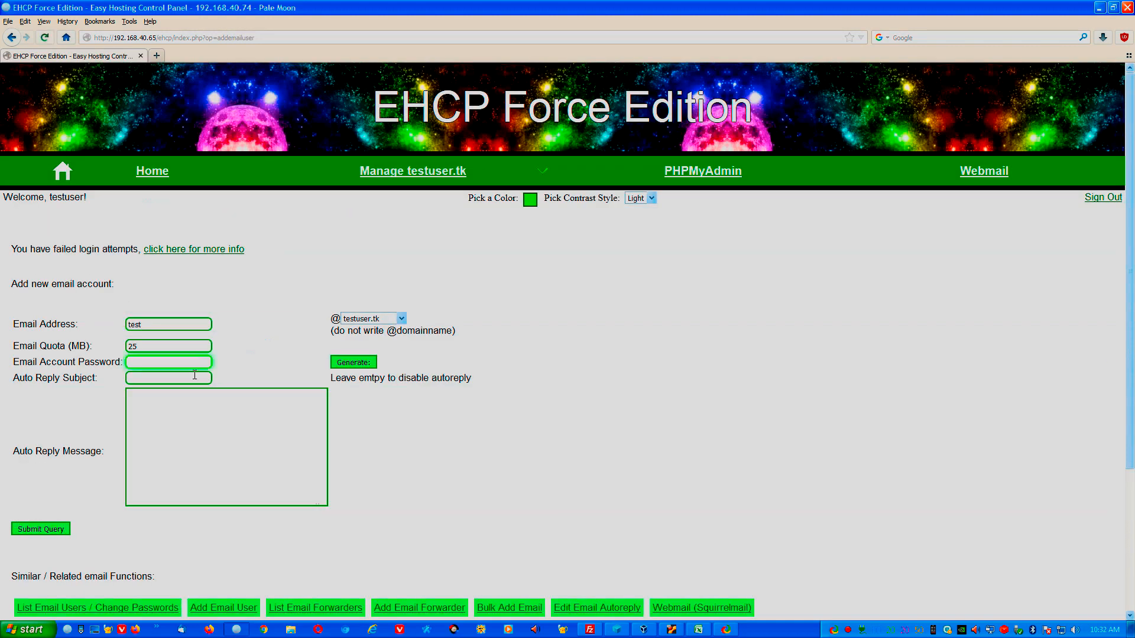
{"action": "left_click", "coordinate": [165, 327]}
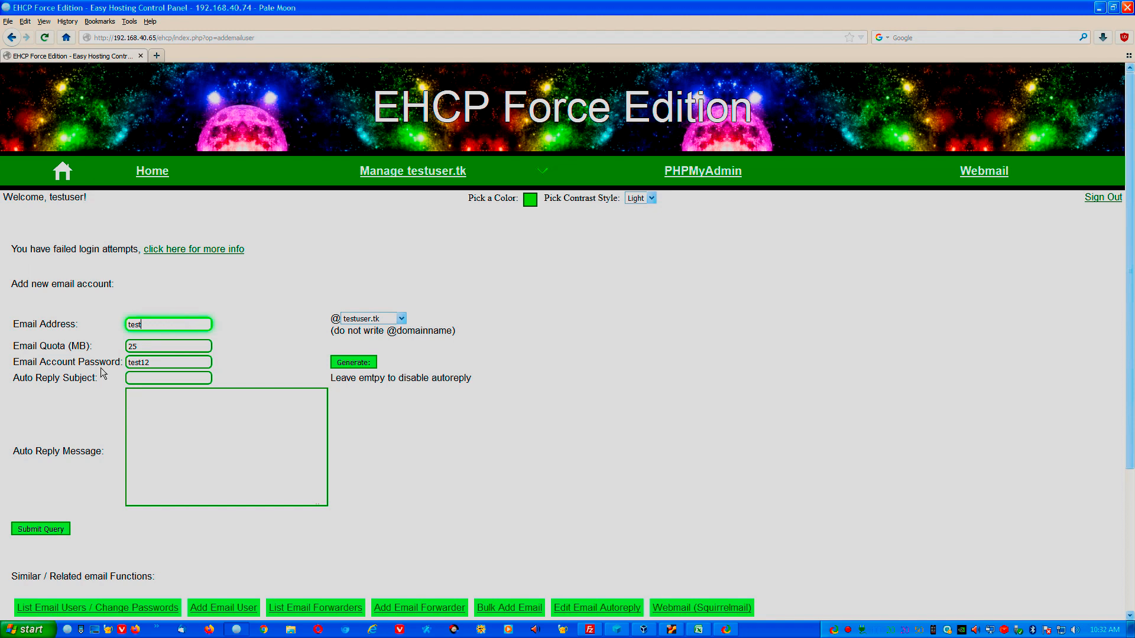
{"action": "left_click", "coordinate": [49, 530]}
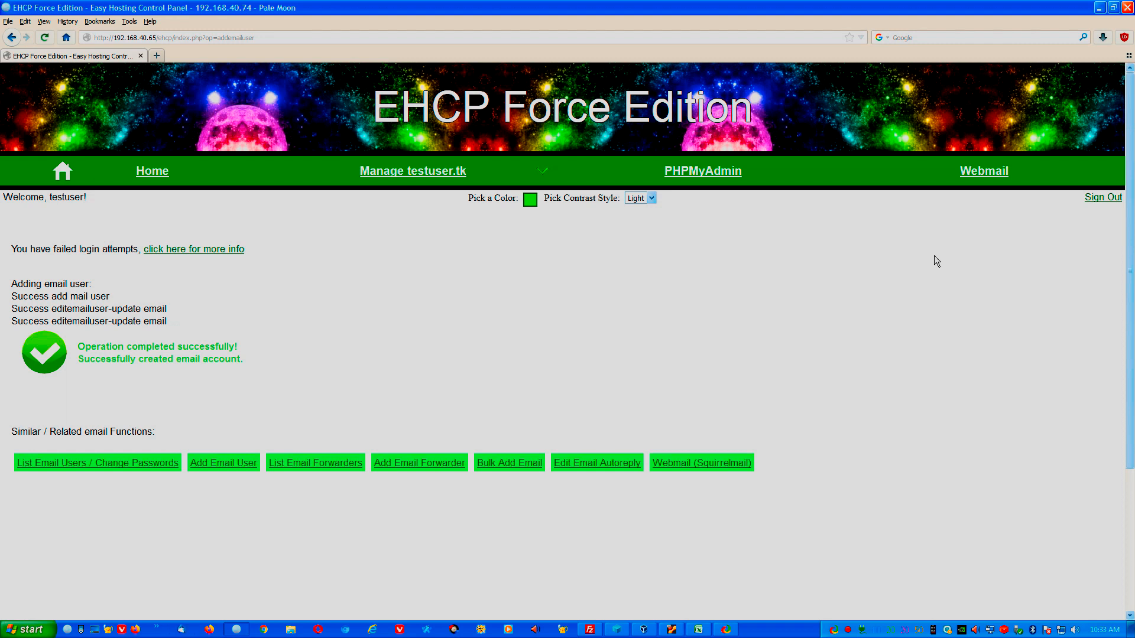
Open Webmail and sign in to Roundcube with the new mailbox's address and password.
{"action": "left_click", "coordinate": [986, 173]}
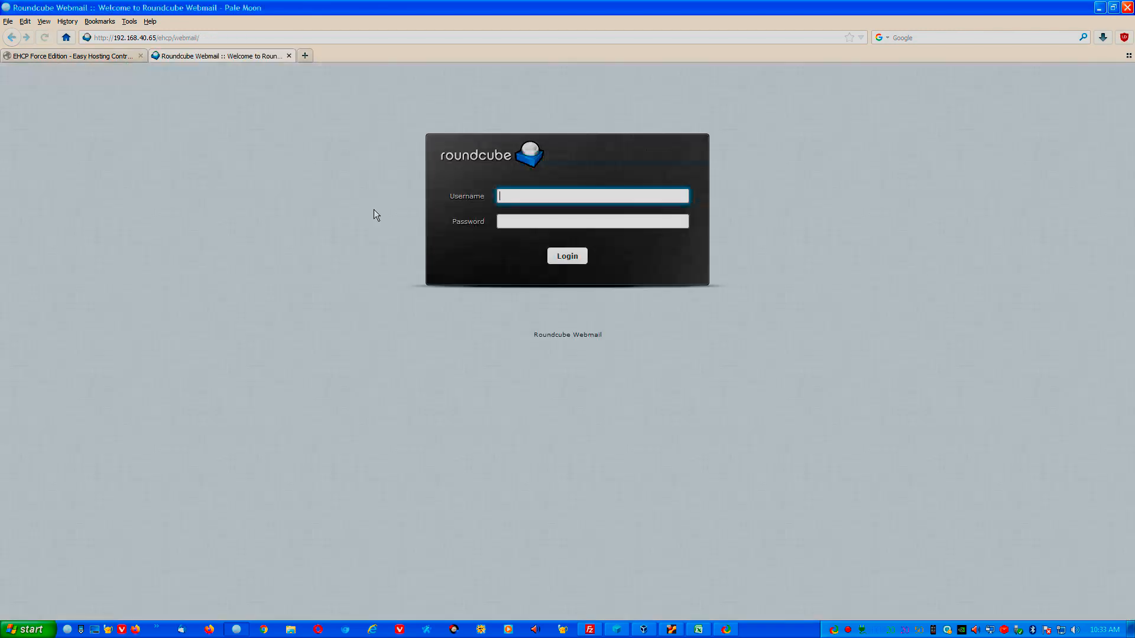
{"action": "key", "text": "Tab"}
{"action": "type", "text": "******"}
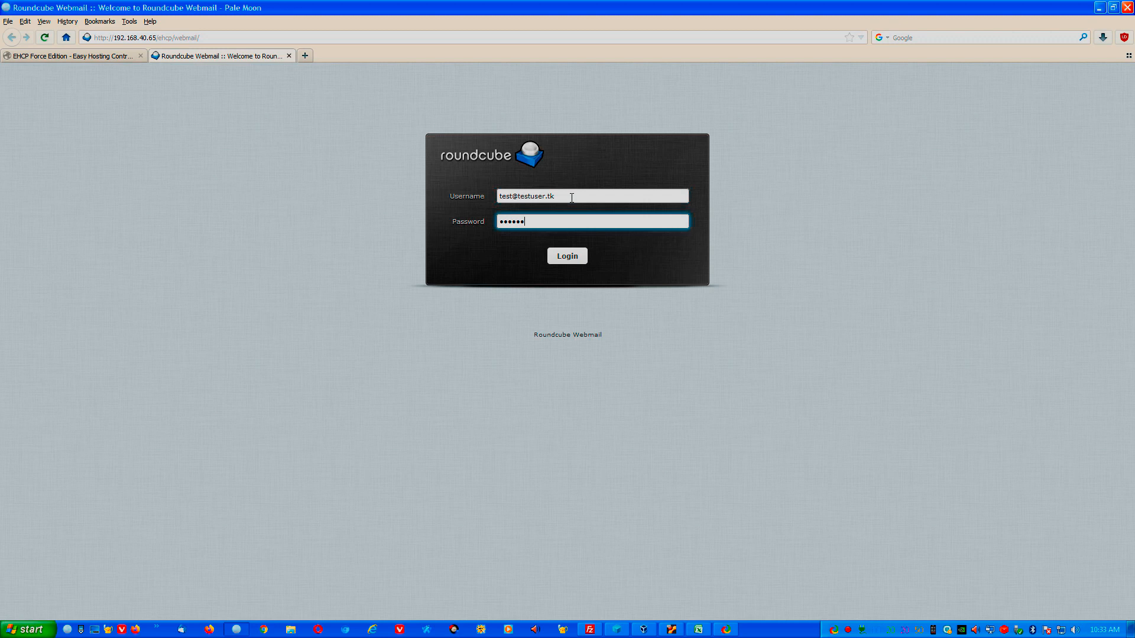
{"action": "key", "text": "shift+Tab"}
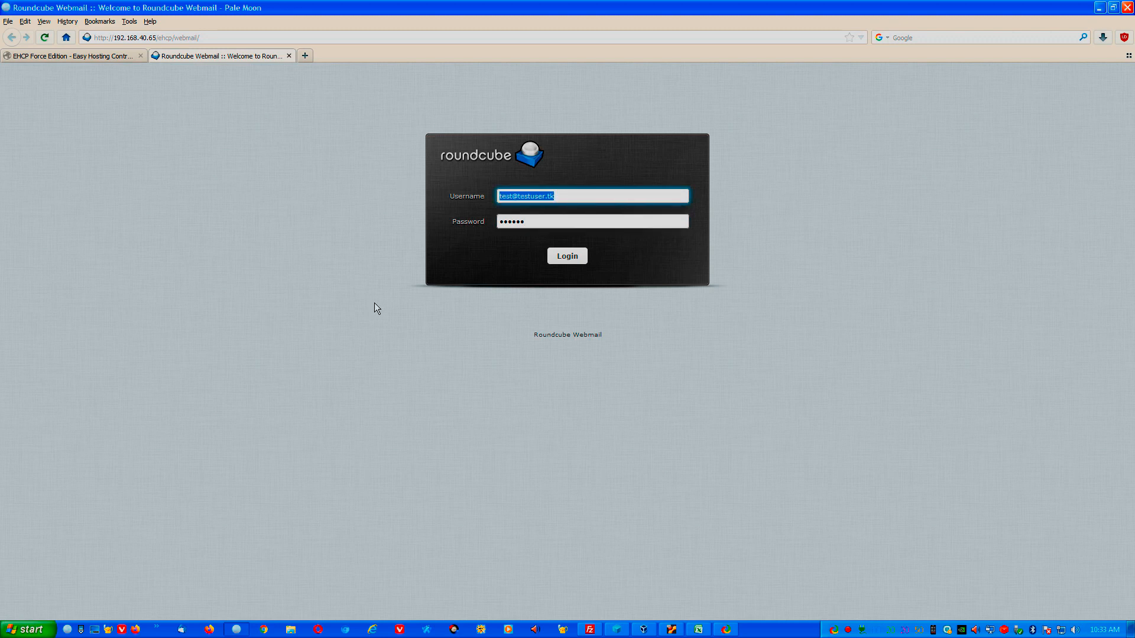
{"action": "left_click", "coordinate": [626, 223]}
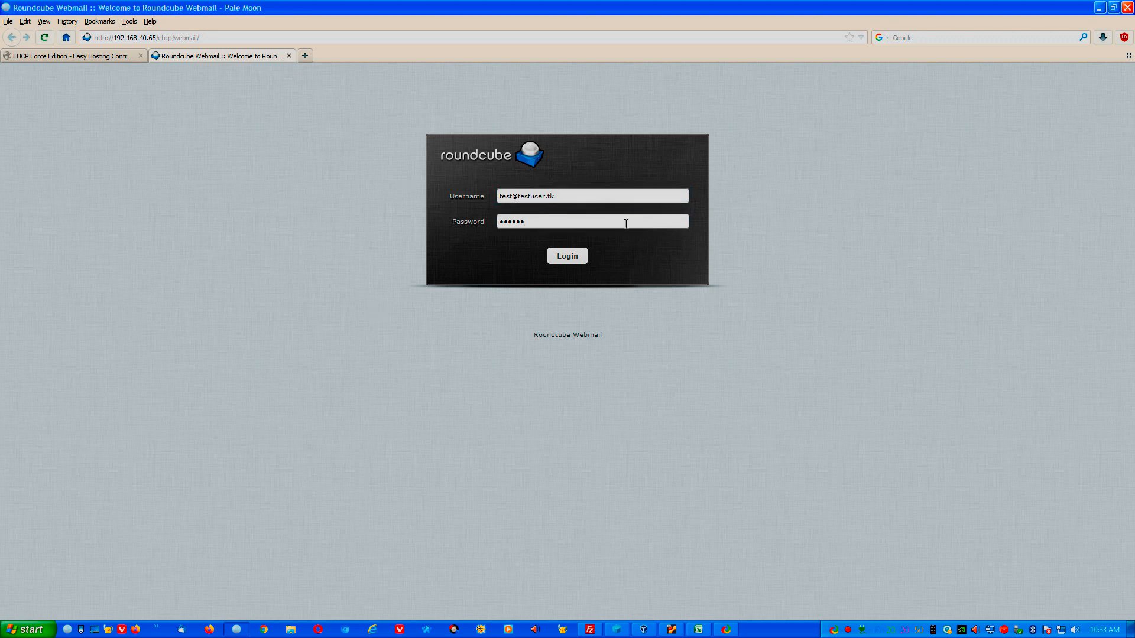
{"action": "left_click", "coordinate": [566, 262]}
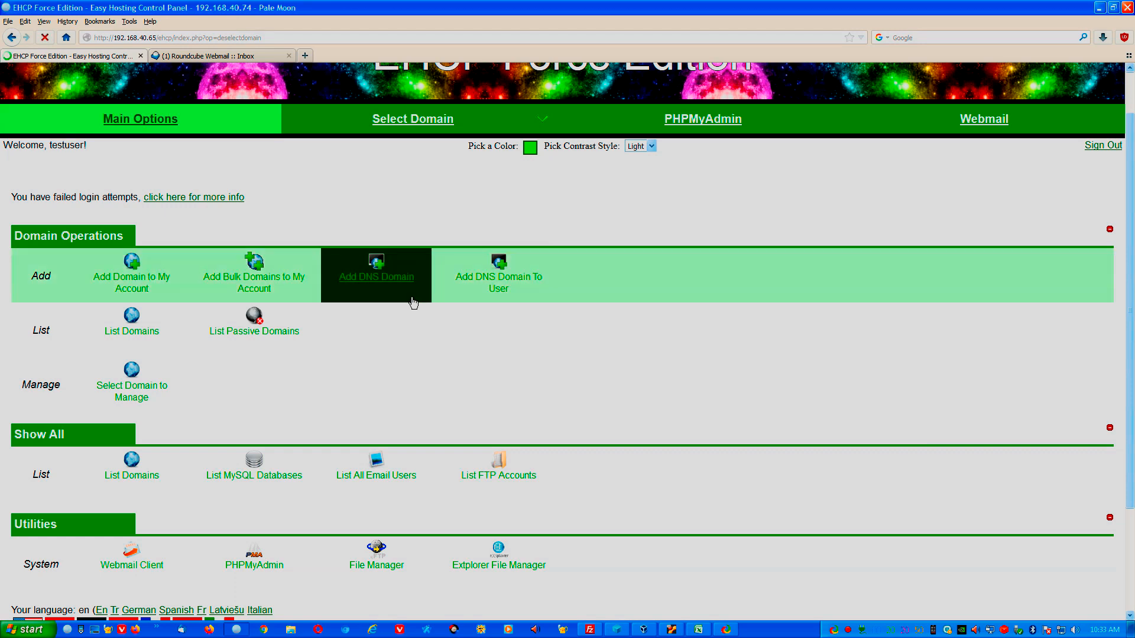
Open eXtplorer from Utilities and browse into testuser.tk, then its httpdocs folder.
{"action": "scroll", "coordinate": [671, 441], "scroll_direction": "up", "scroll_amount": 2}
{"action": "scroll", "coordinate": [615, 435], "scroll_direction": "down", "scroll_amount": 6}
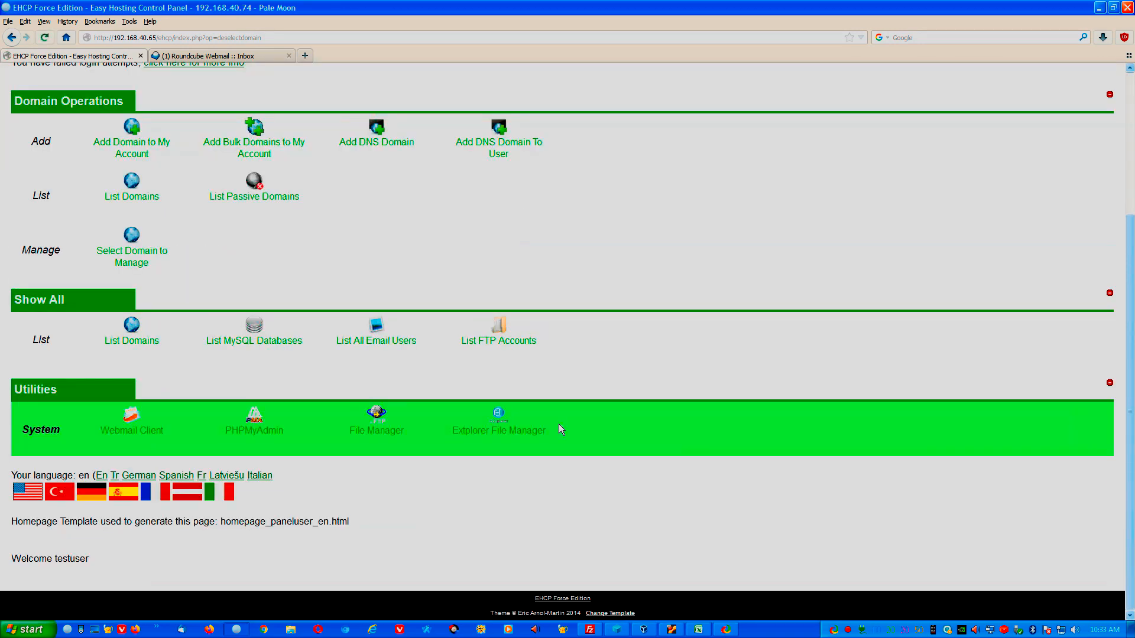
{"action": "left_click", "coordinate": [499, 440]}
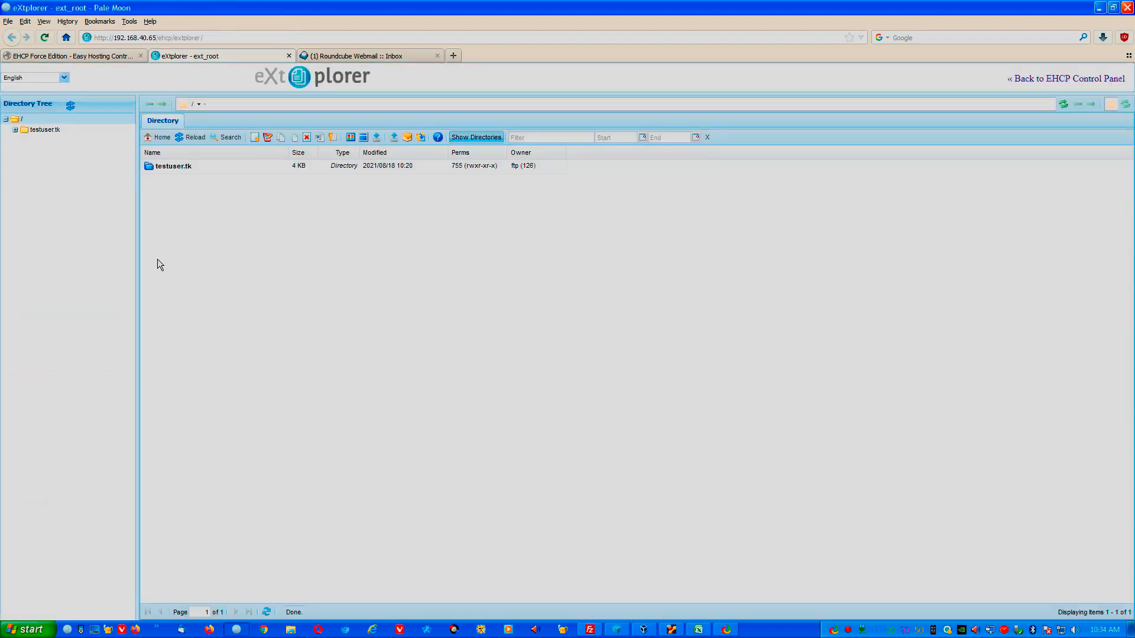
{"action": "double_click", "coordinate": [165, 165]}
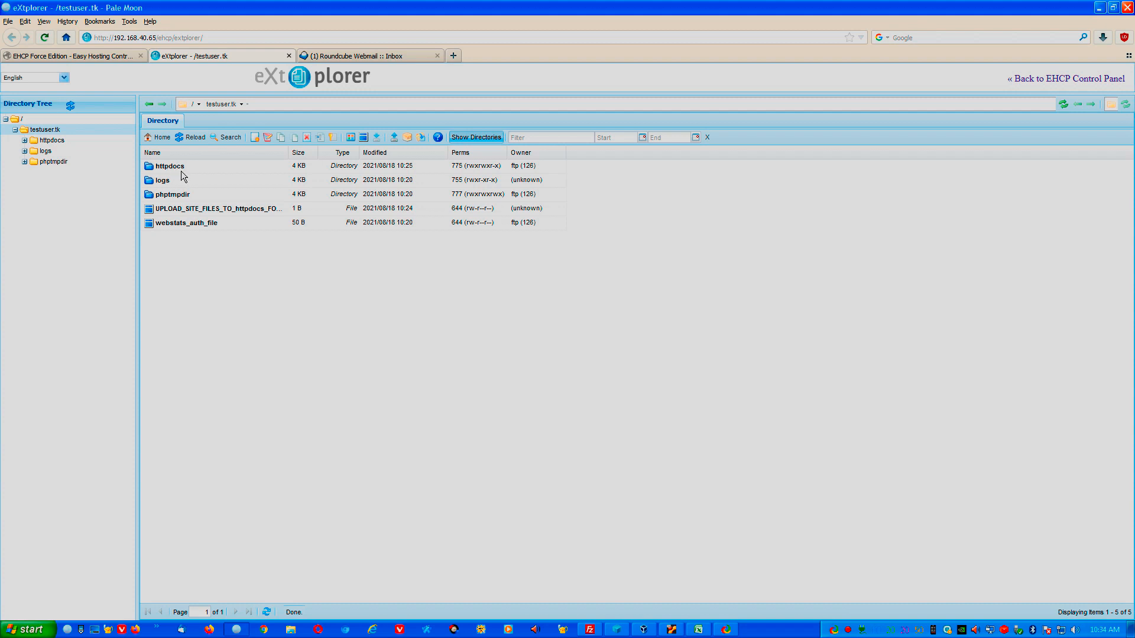
{"action": "left_click", "coordinate": [591, 630]}
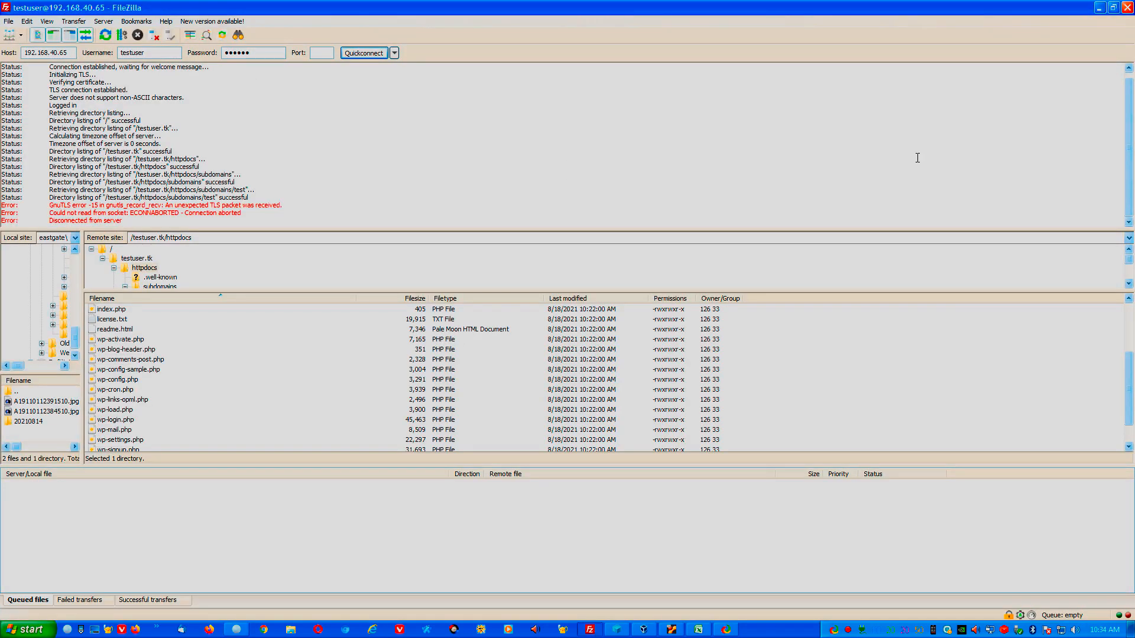
{"action": "left_click", "coordinate": [1100, 8]}
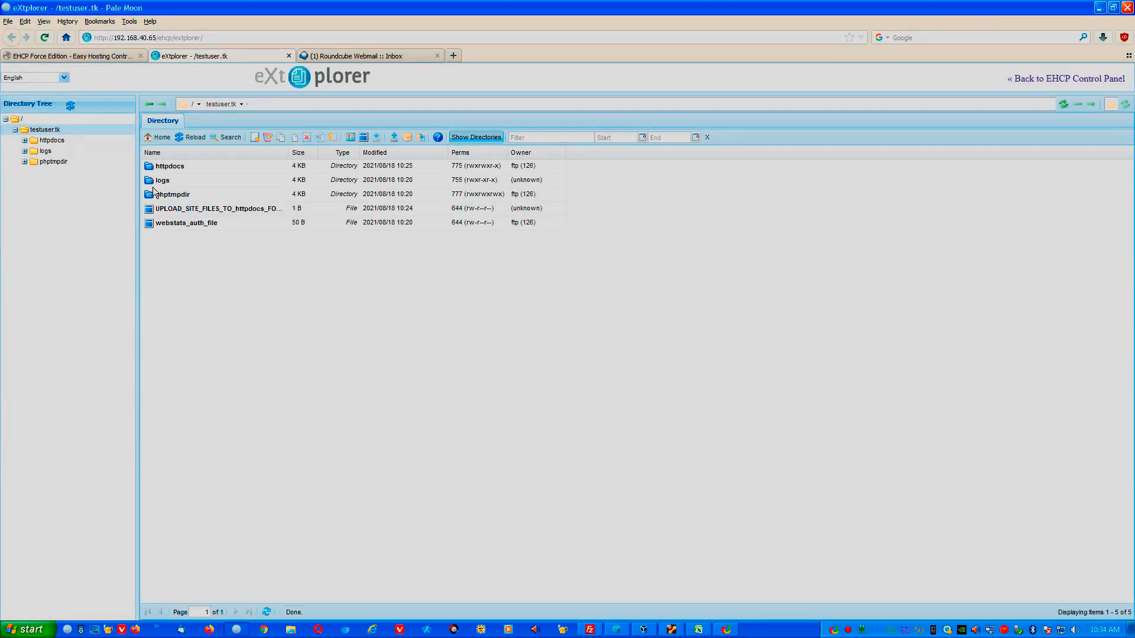
{"action": "double_click", "coordinate": [178, 170]}
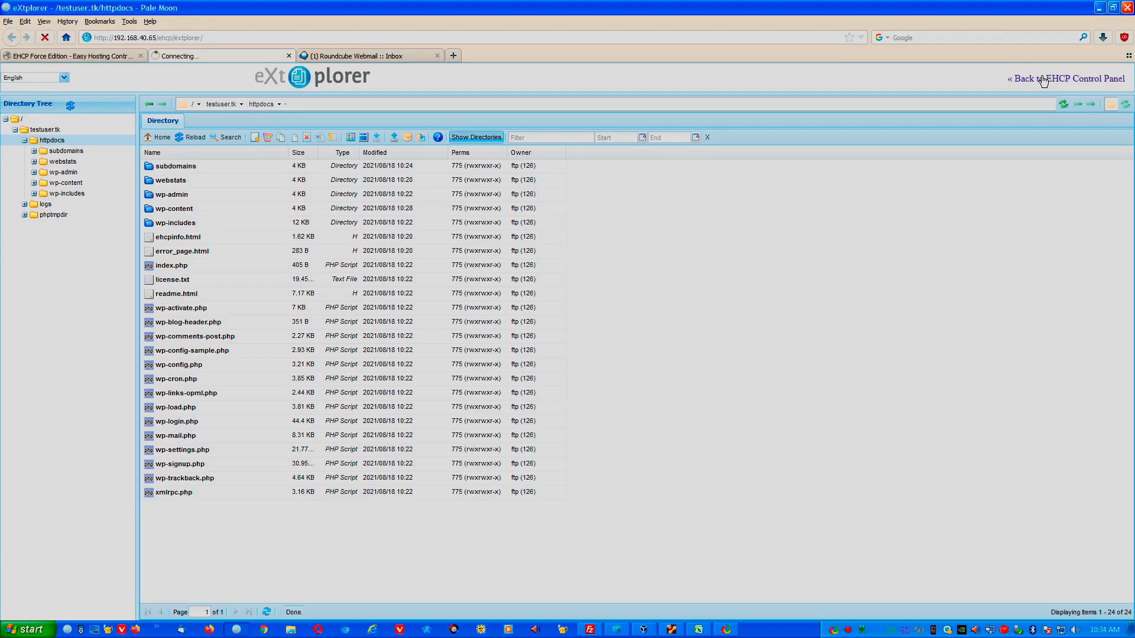
Go back to EHCP, select testuser.tk, and scroll through its Domain, FTP, MySQL and Email operations.
{"action": "left_click", "coordinate": [1016, 74]}
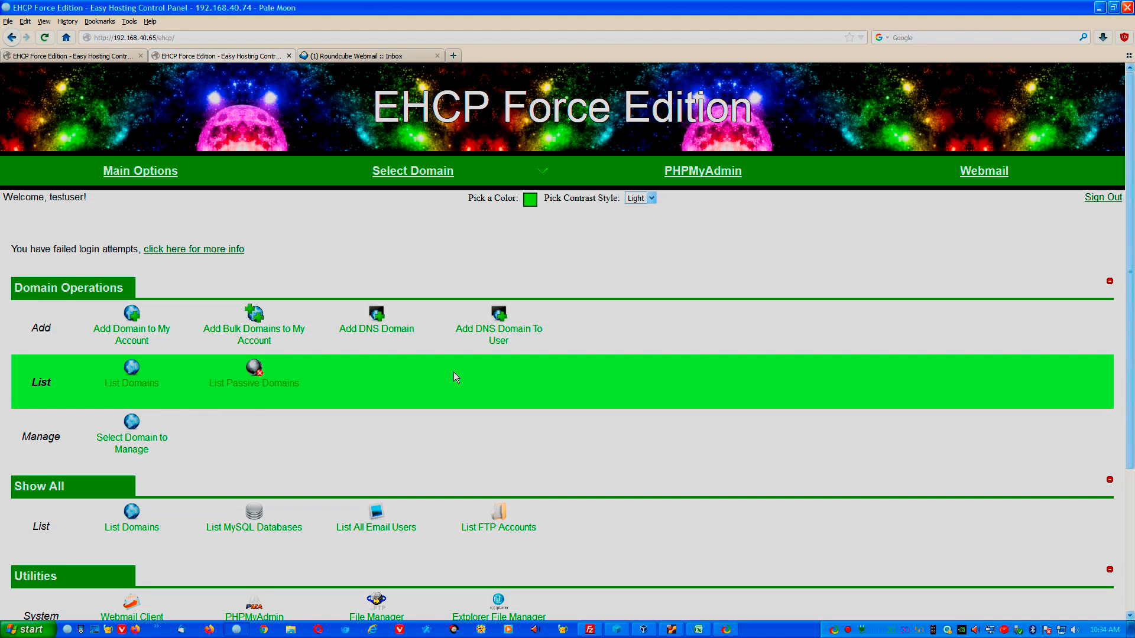
{"action": "mouse_move", "coordinate": [413, 176]}
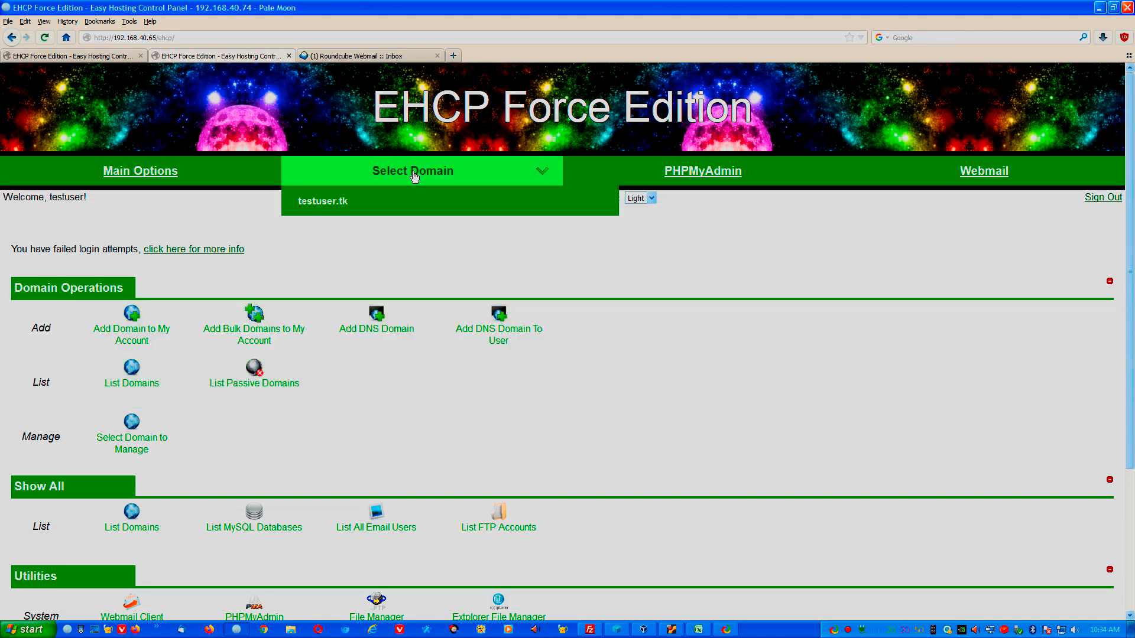
{"action": "left_click", "coordinate": [407, 204]}
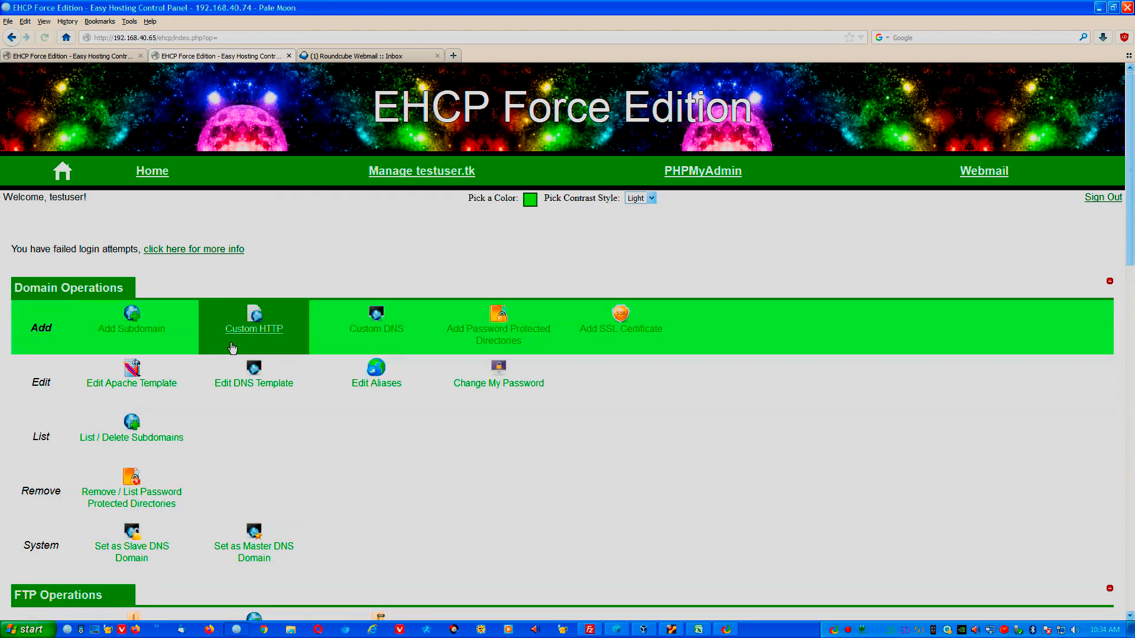
{"action": "scroll", "coordinate": [177, 497], "scroll_direction": "down", "scroll_amount": 4}
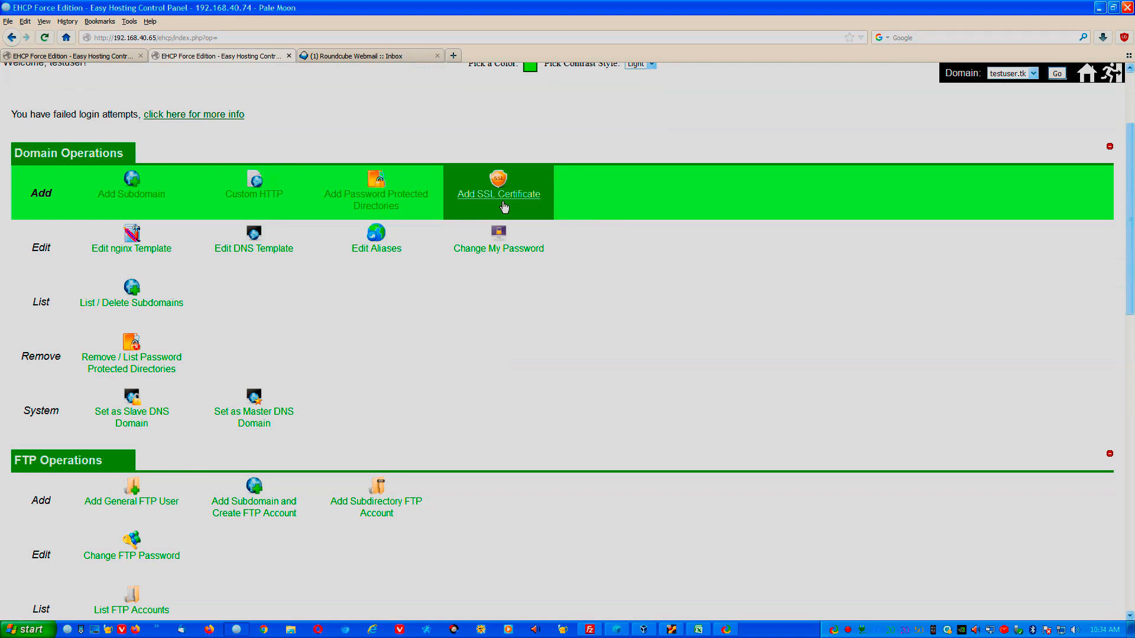
{"action": "scroll", "coordinate": [141, 222], "scroll_direction": "down", "scroll_amount": 5}
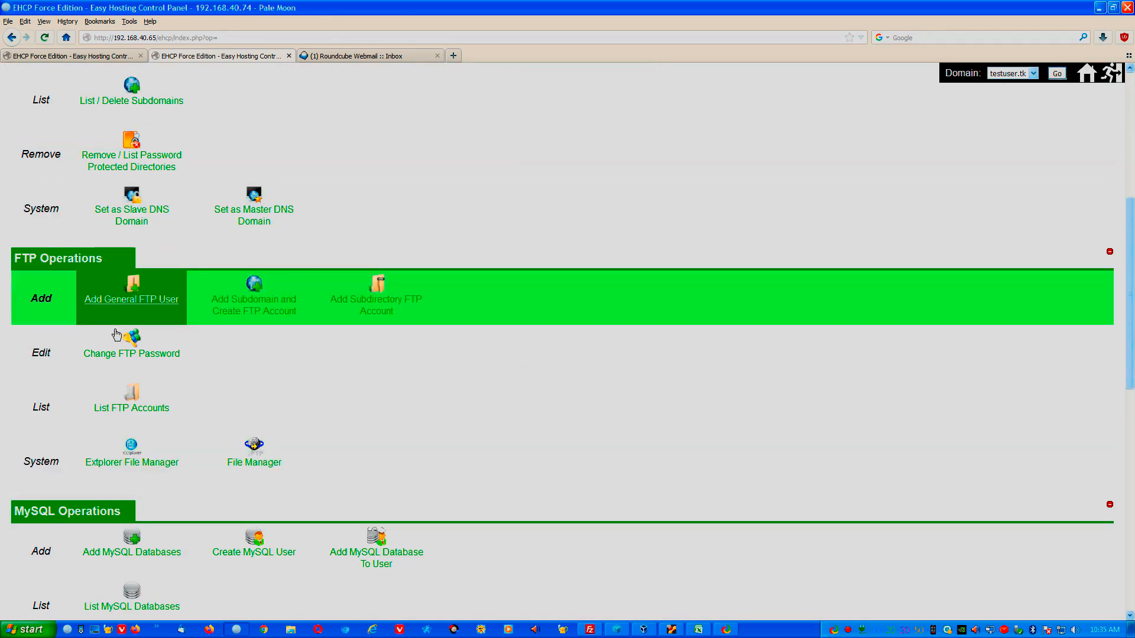
{"action": "scroll", "coordinate": [11, 438], "scroll_direction": "down", "scroll_amount": 1}
{"action": "scroll", "coordinate": [10, 440], "scroll_direction": "down", "scroll_amount": 4}
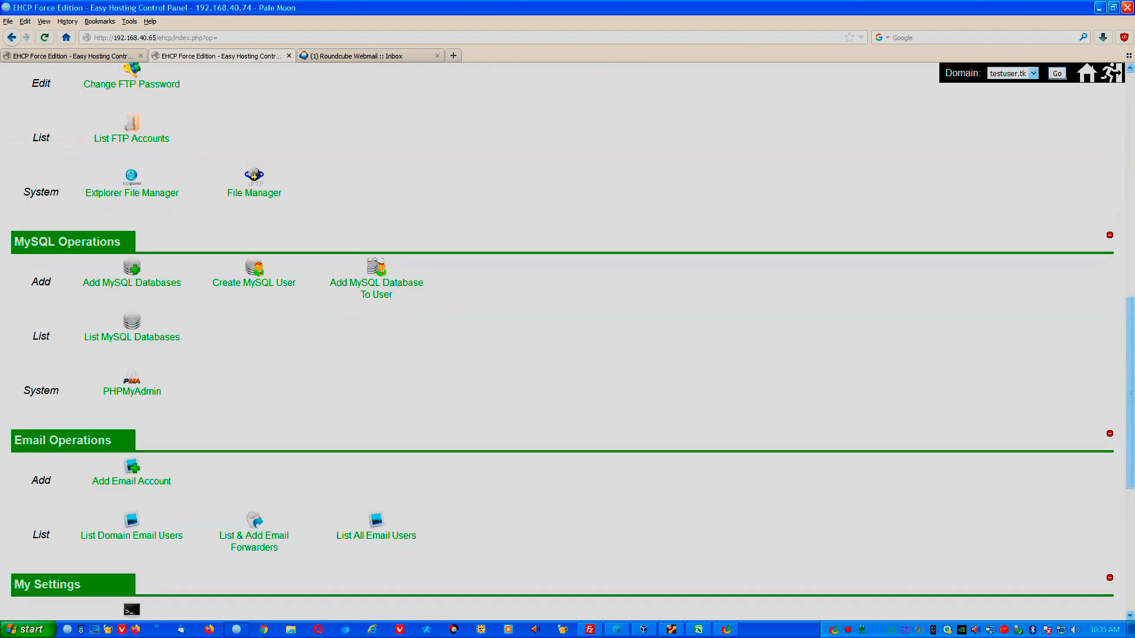
{"action": "scroll", "coordinate": [125, 270], "scroll_direction": "down", "scroll_amount": 4}
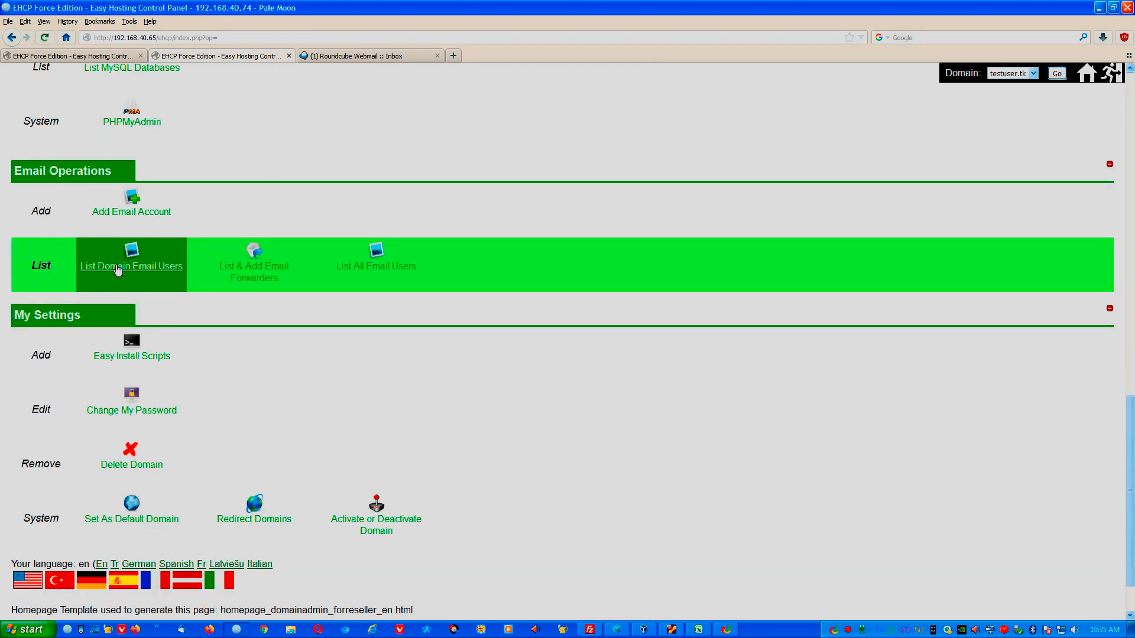